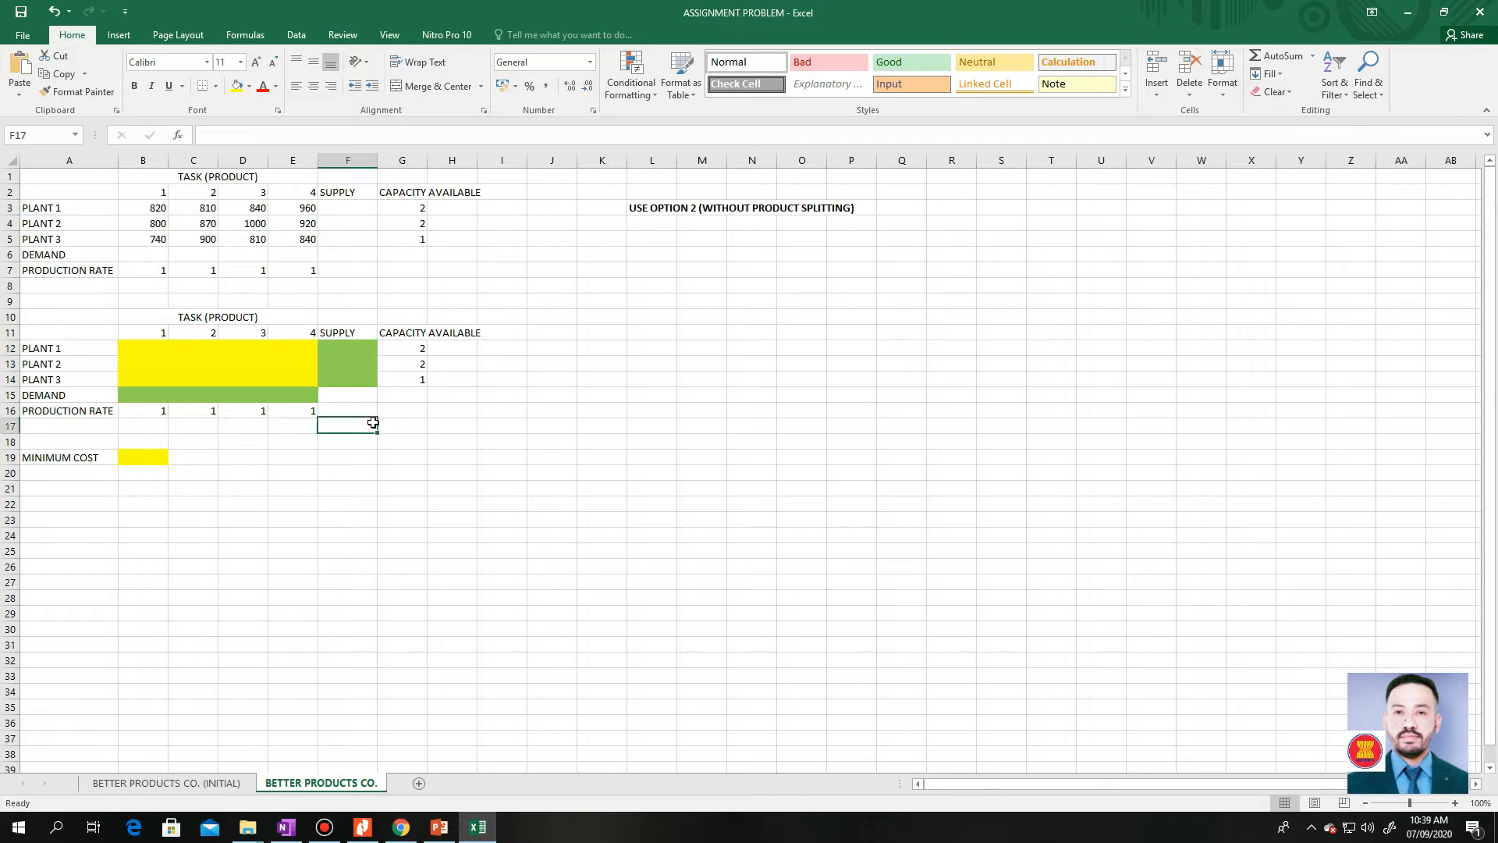
Enter the formula =SUM(B12:E12) in the Supply cell F12 for Plant 1
click(358, 346)
text(=sum)
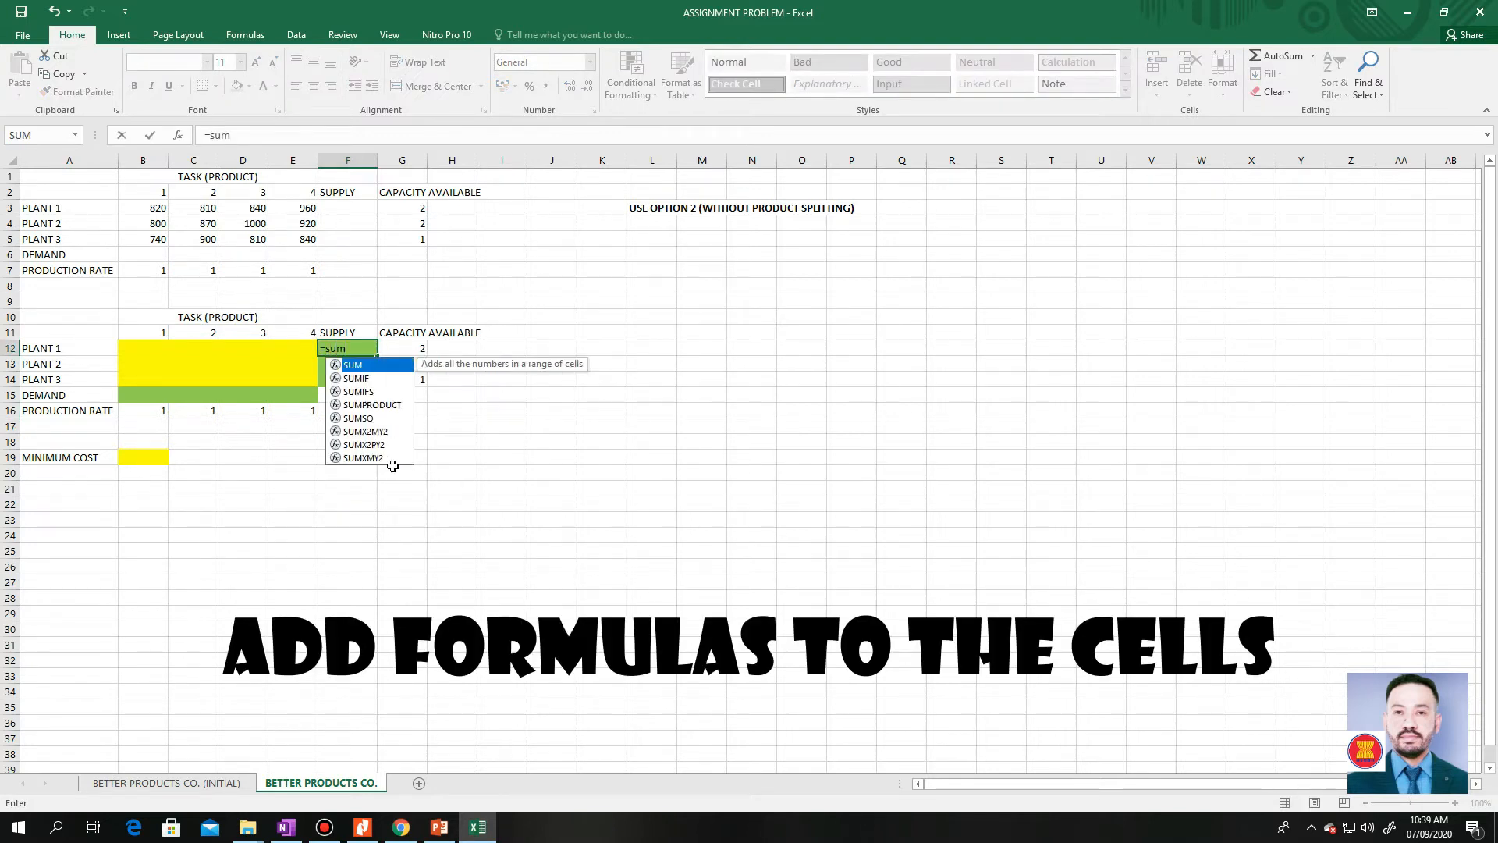
text(()
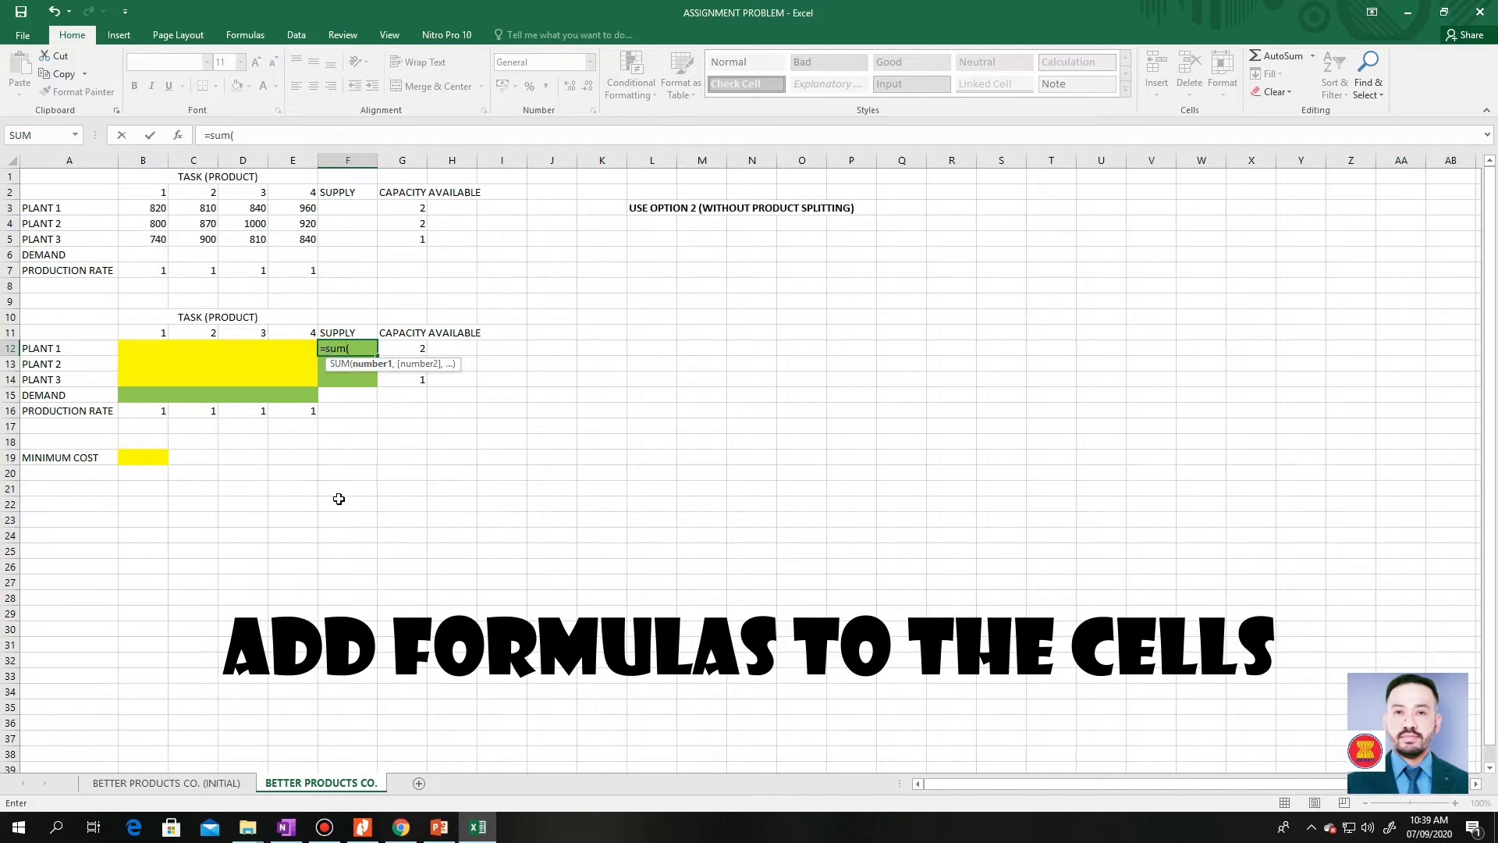
drag(148, 352, 289, 346)
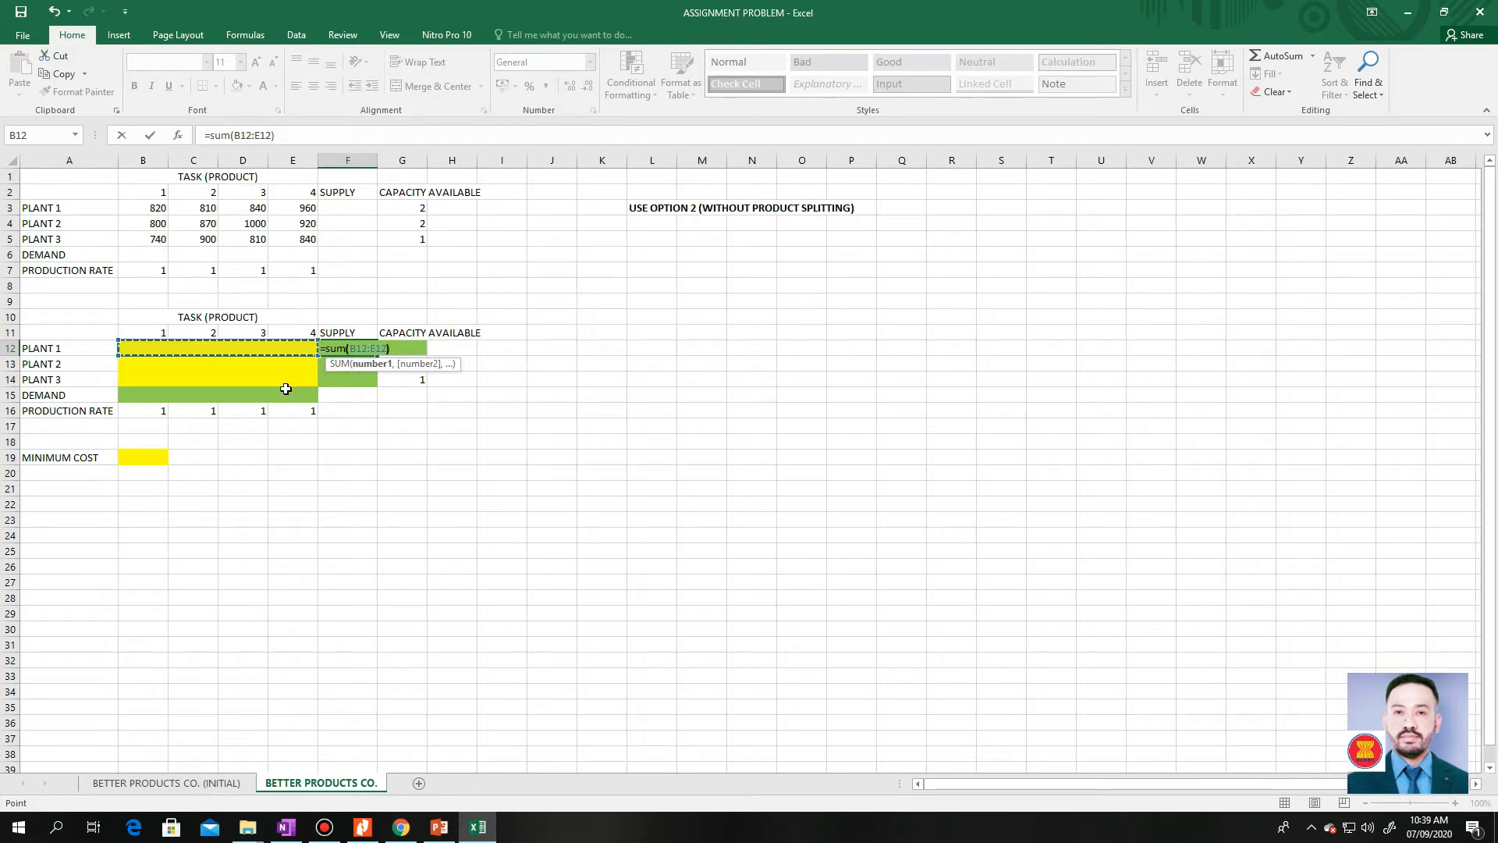
text())
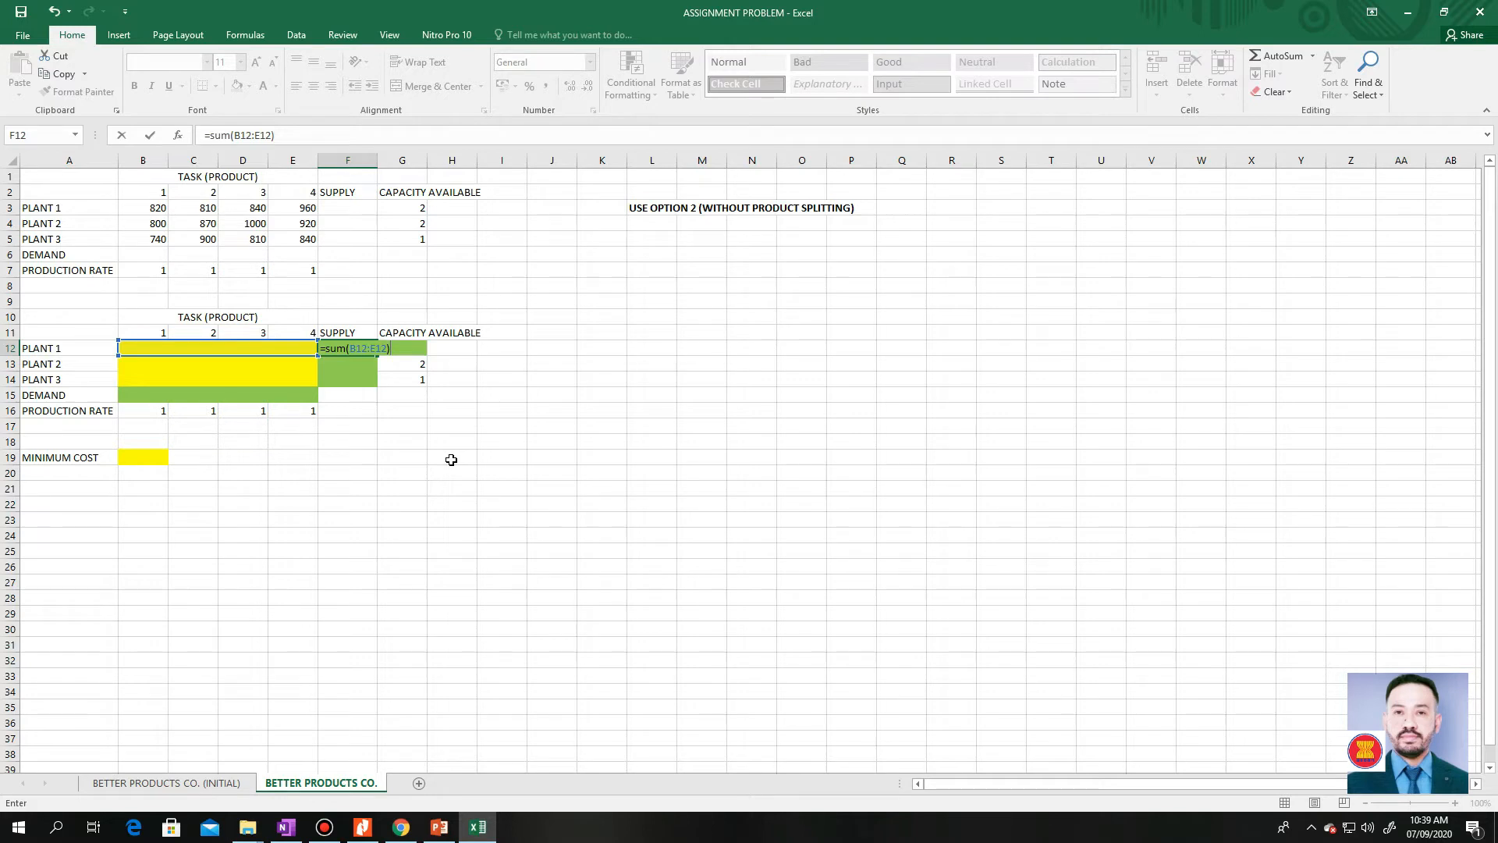
key(Return)
key(Up)
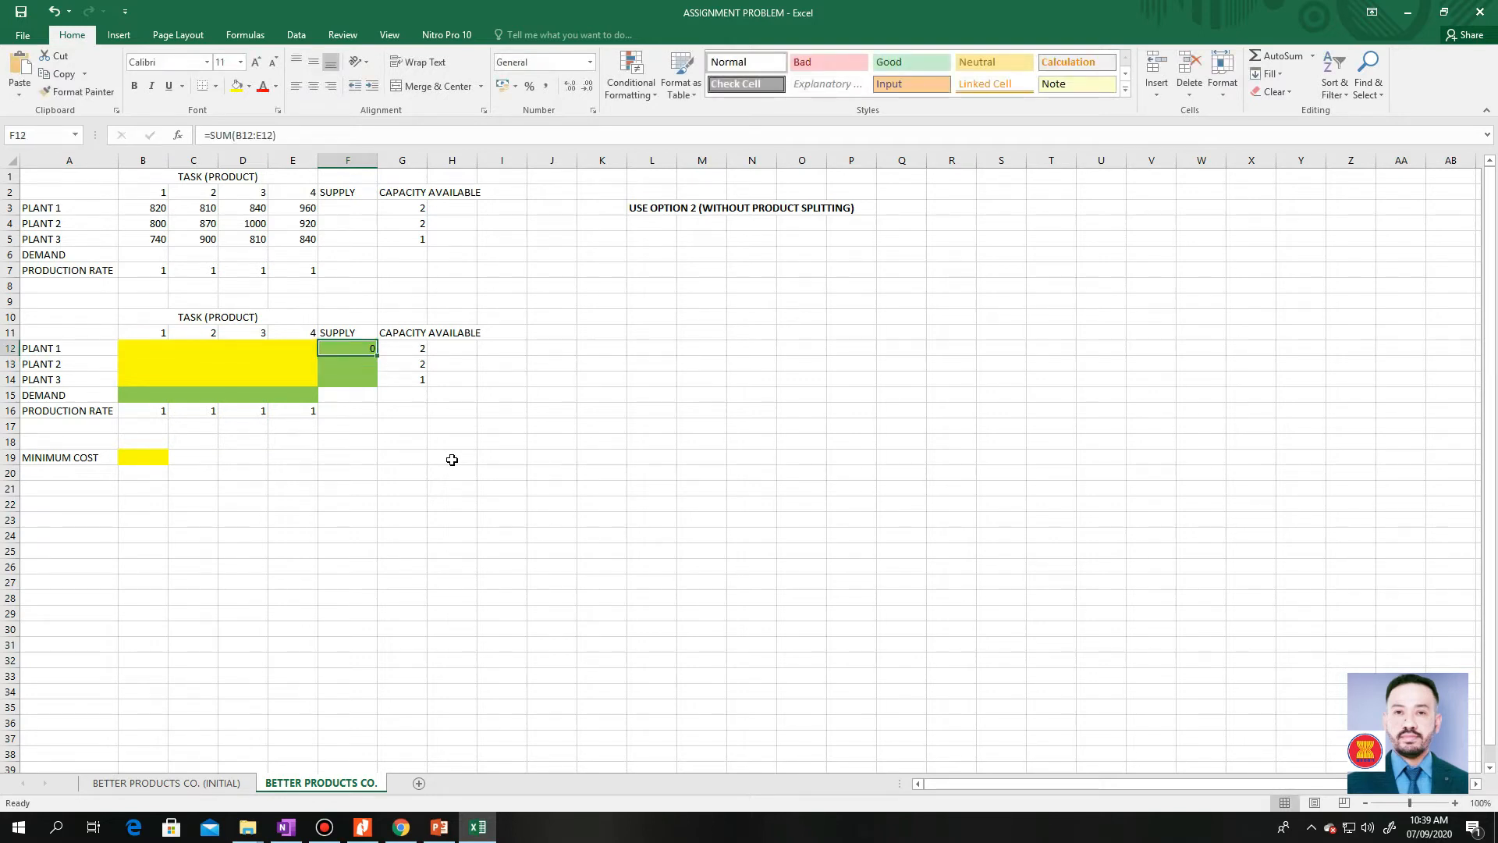
Fill the Plant 1 supply formula down to F13:F14 and check the ranges in the copied formulas
drag(376, 353, 367, 380)
click(367, 363)
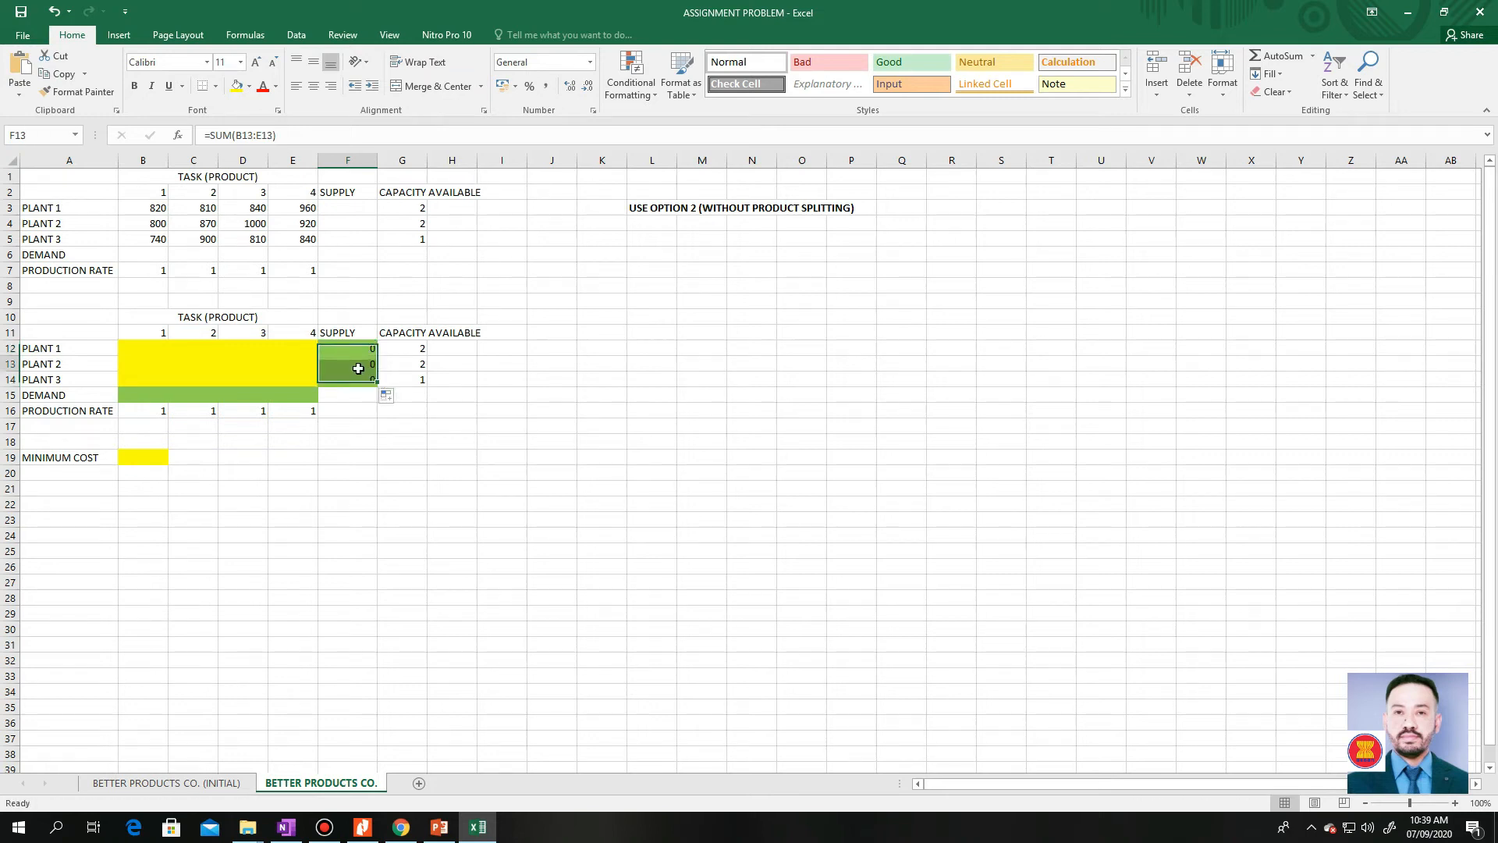
key(F2)
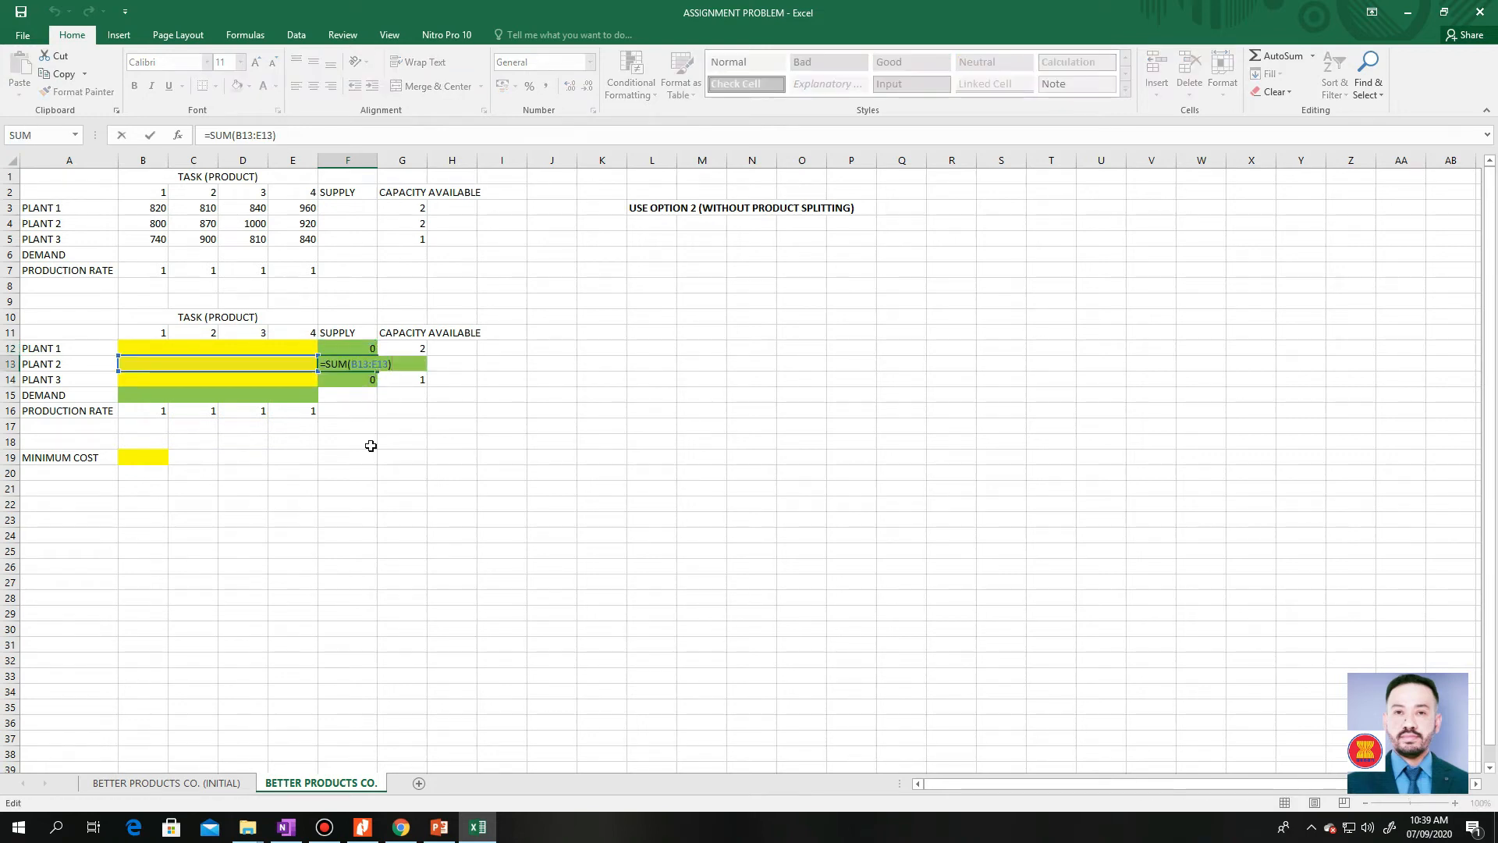
key(Escape)
key(Down)
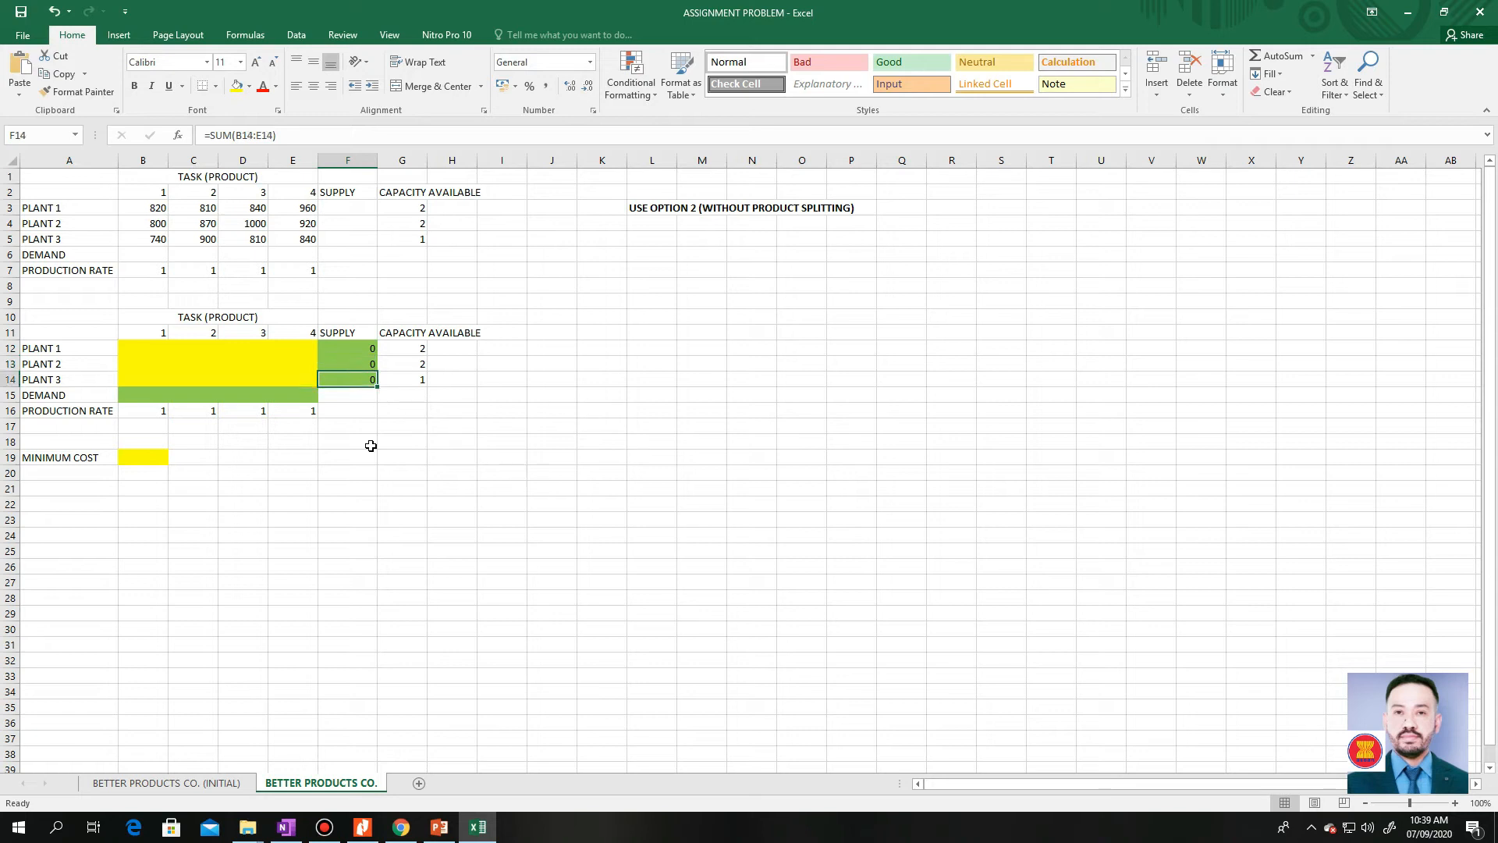
key(F2)
key(ctrl+Return)
Enter the formula =SUM(B12:B14) in the Demand cell B15 for product 1
click(154, 392)
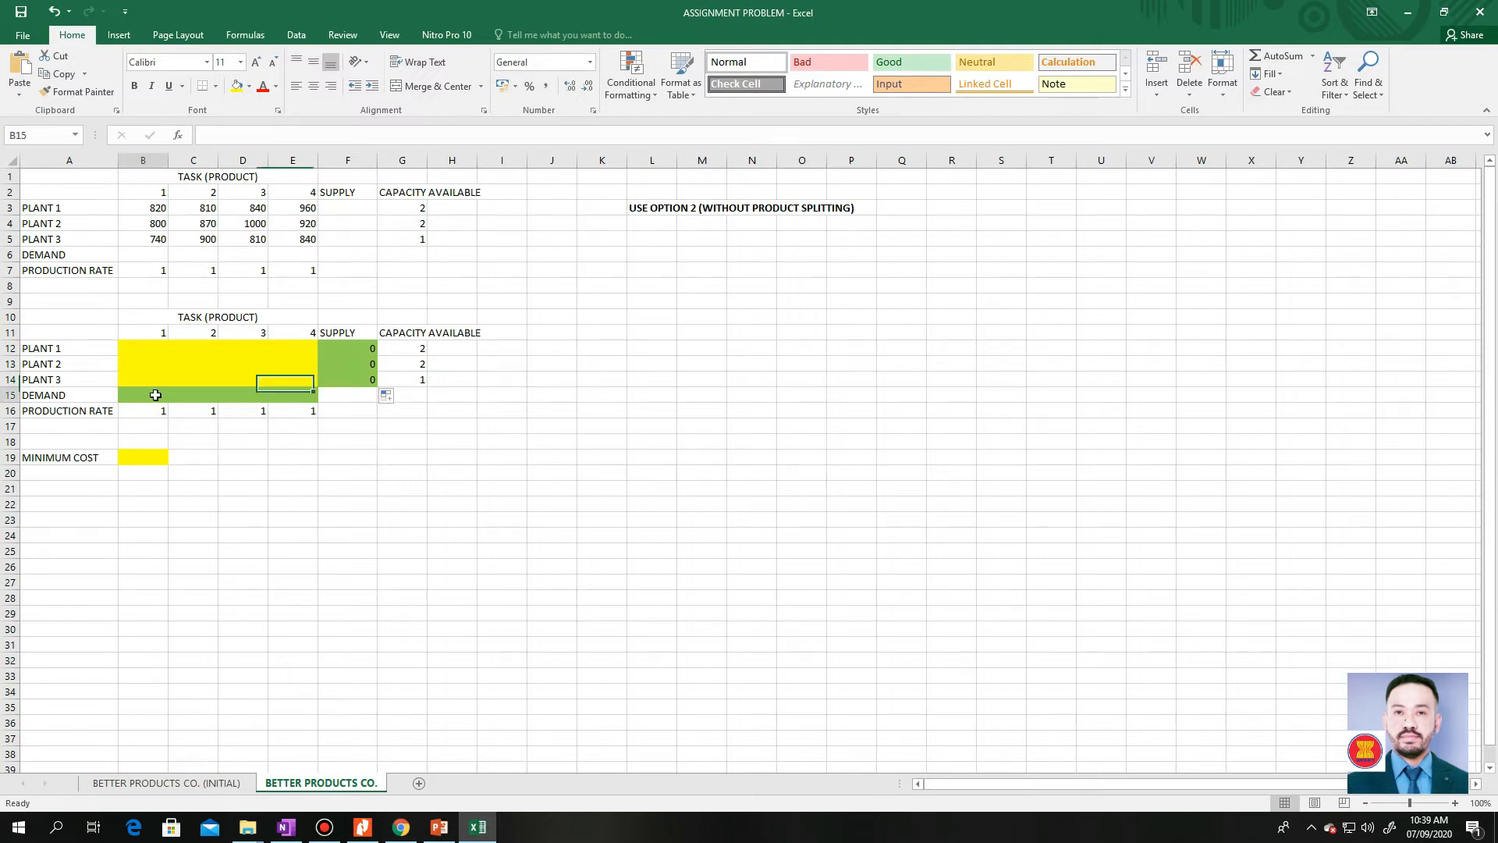
text(=sum()
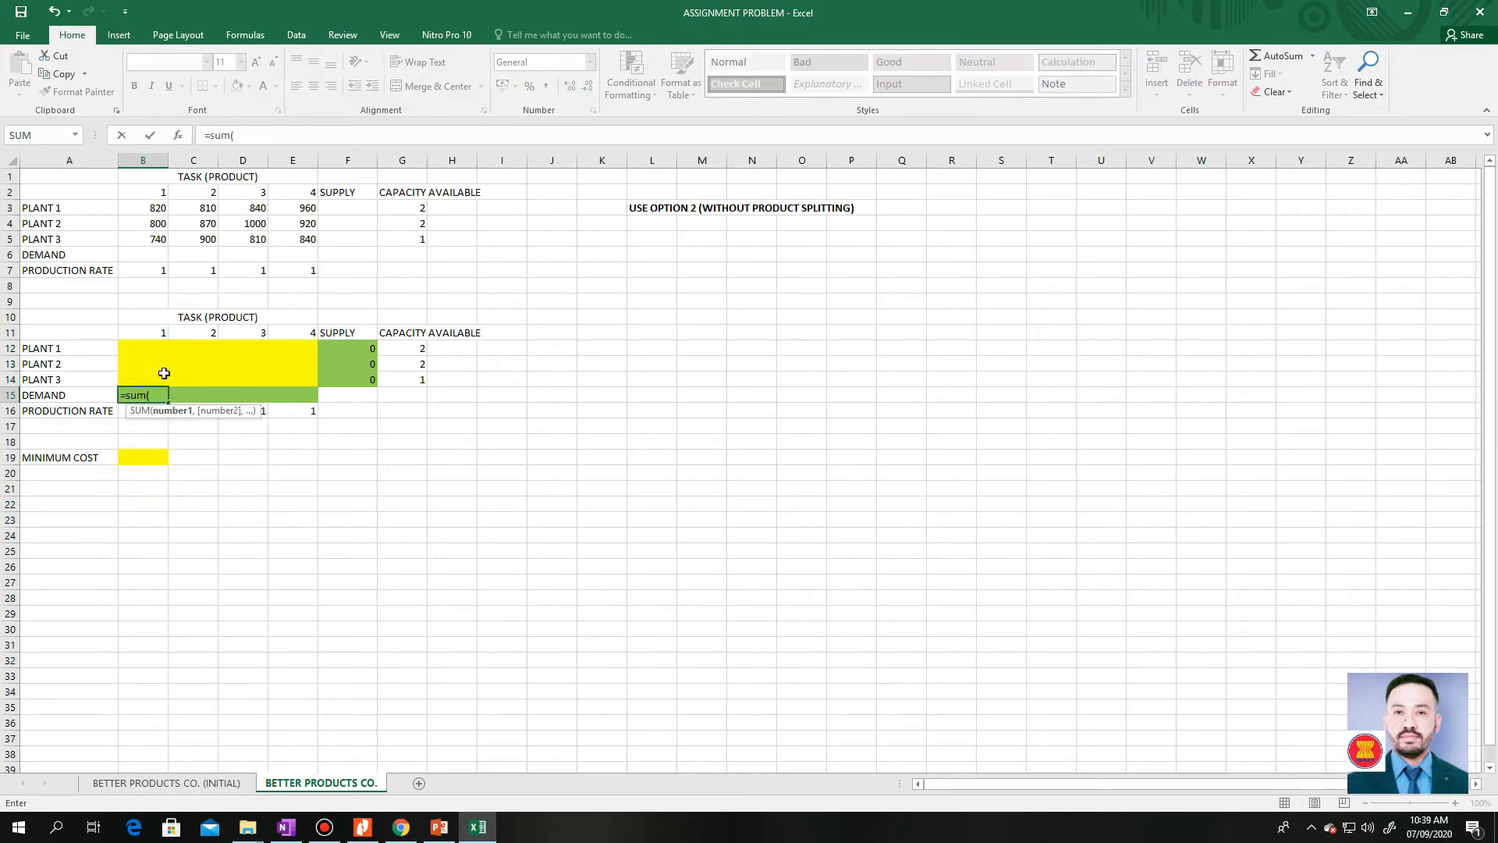
drag(148, 348, 164, 379)
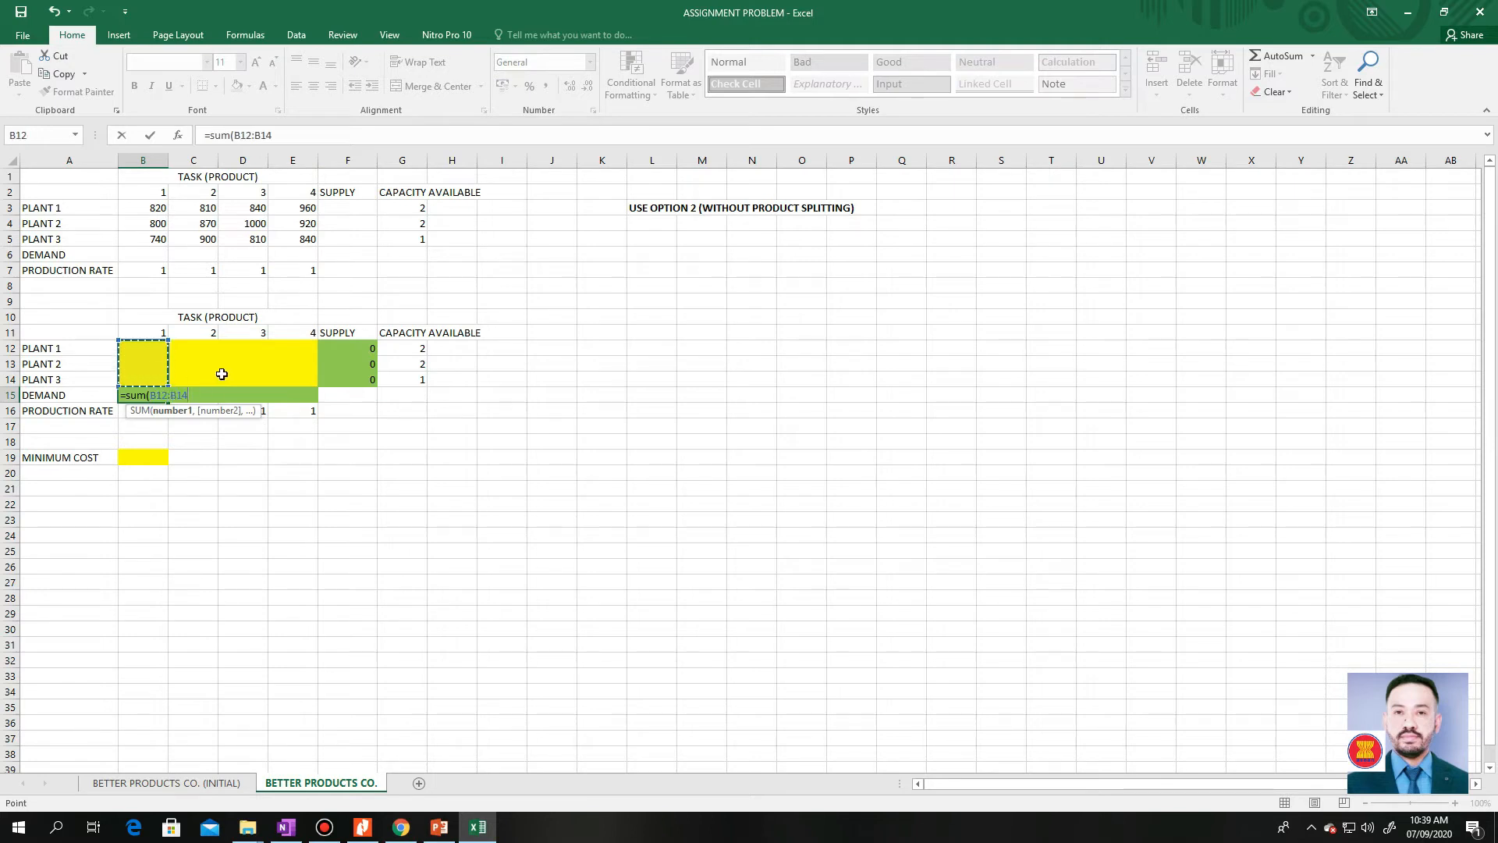
text())
key(Return)
key(Up)
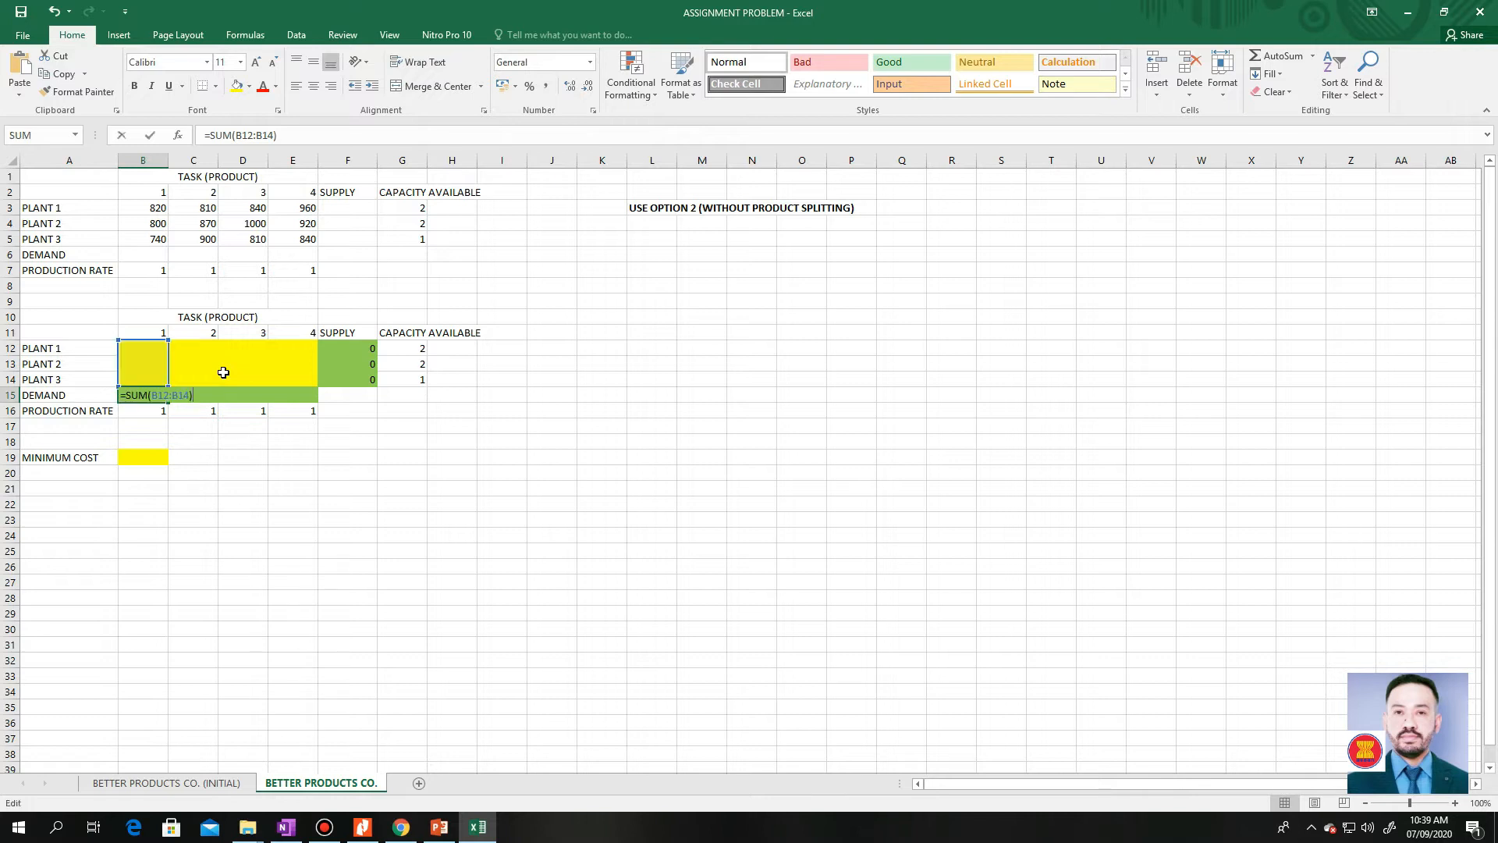
key(F2)
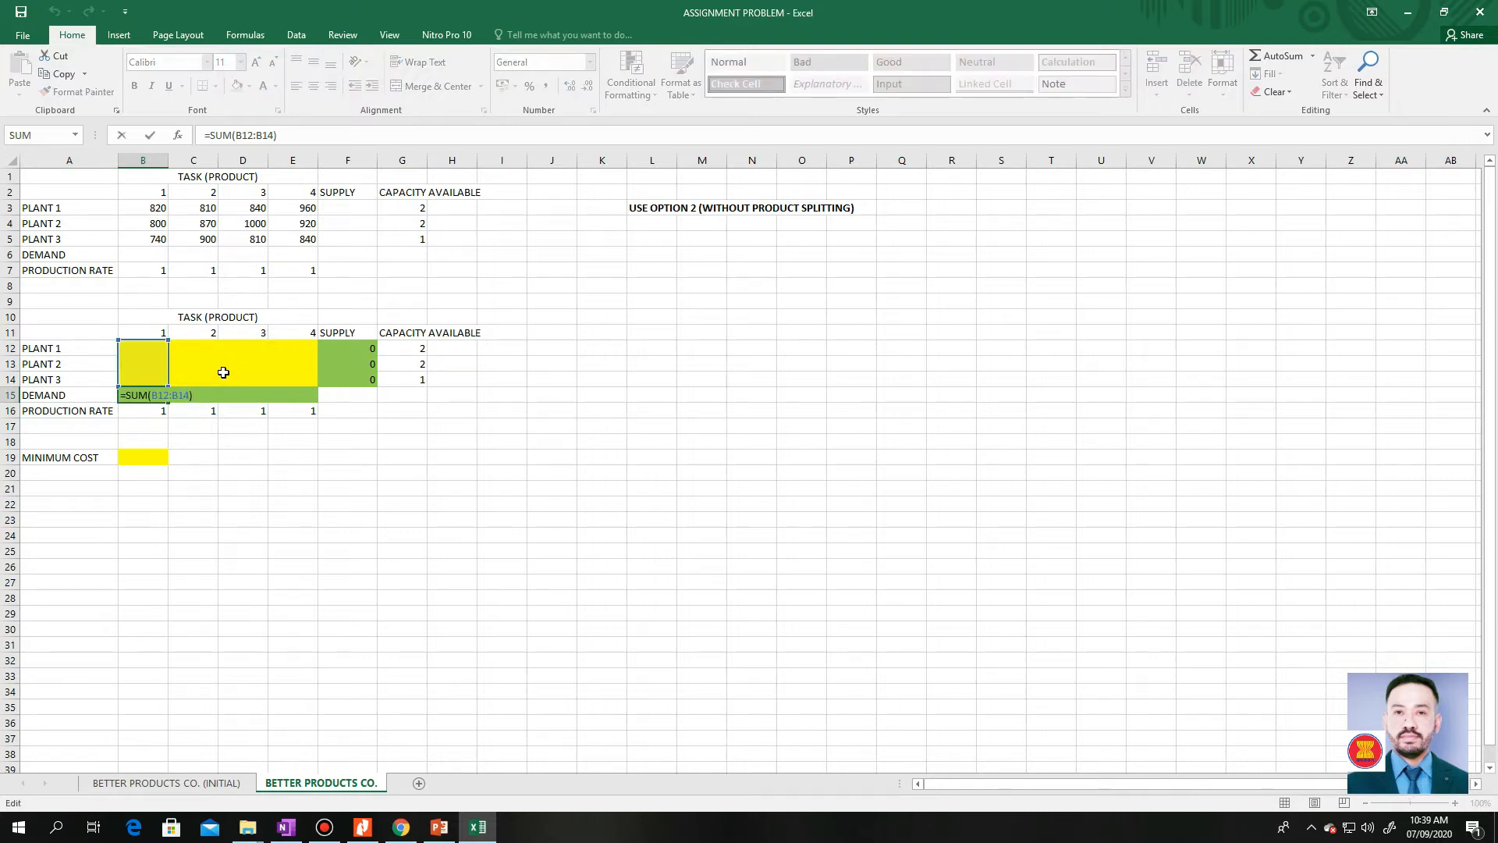
key(ctrl+Return)
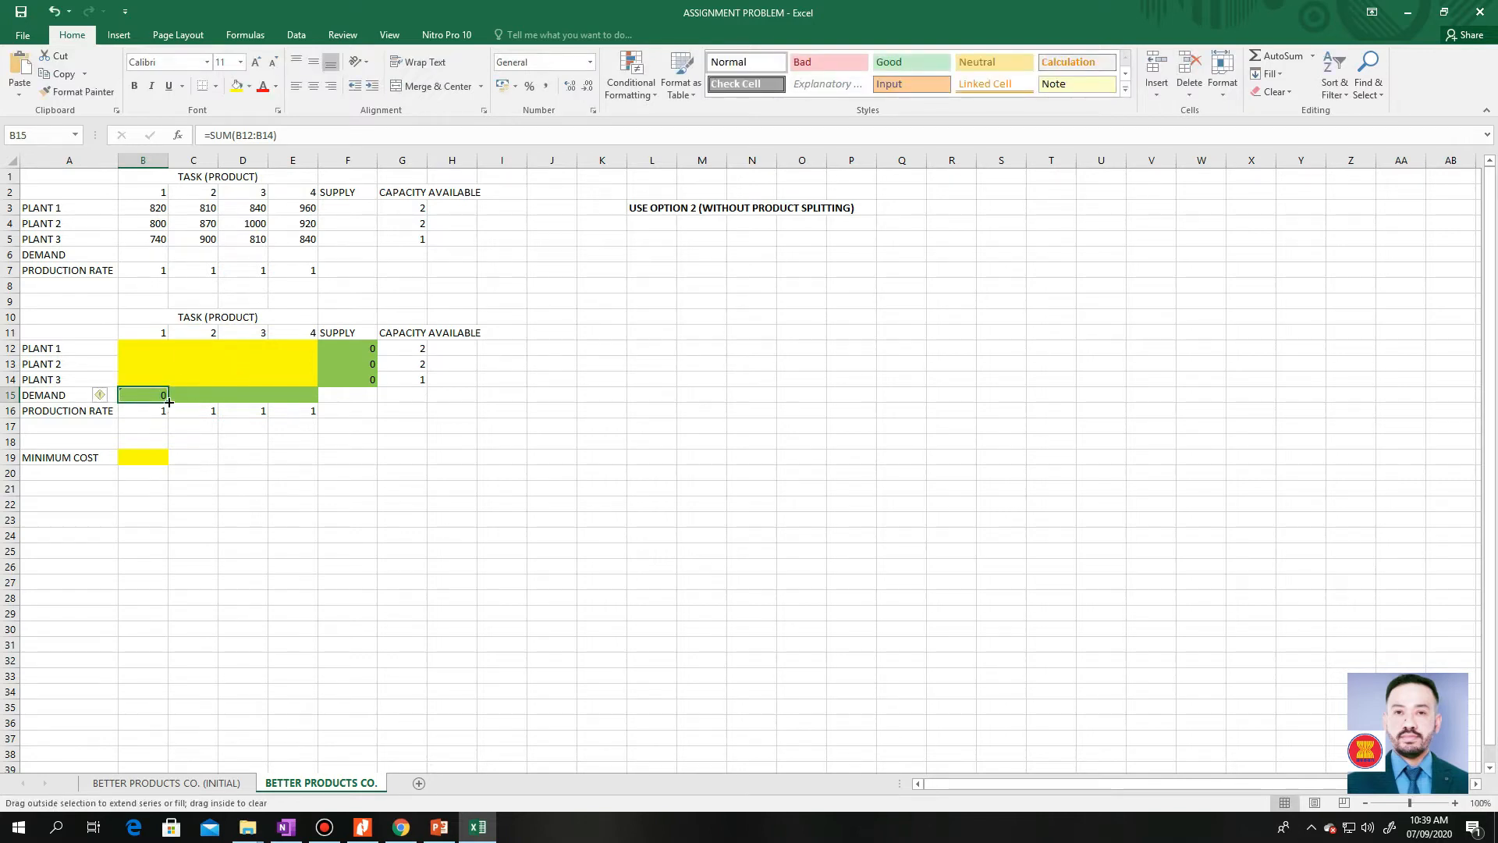
Fill the product 1 demand formula across to C15:E15 and check the copied formulas
drag(173, 401, 302, 404)
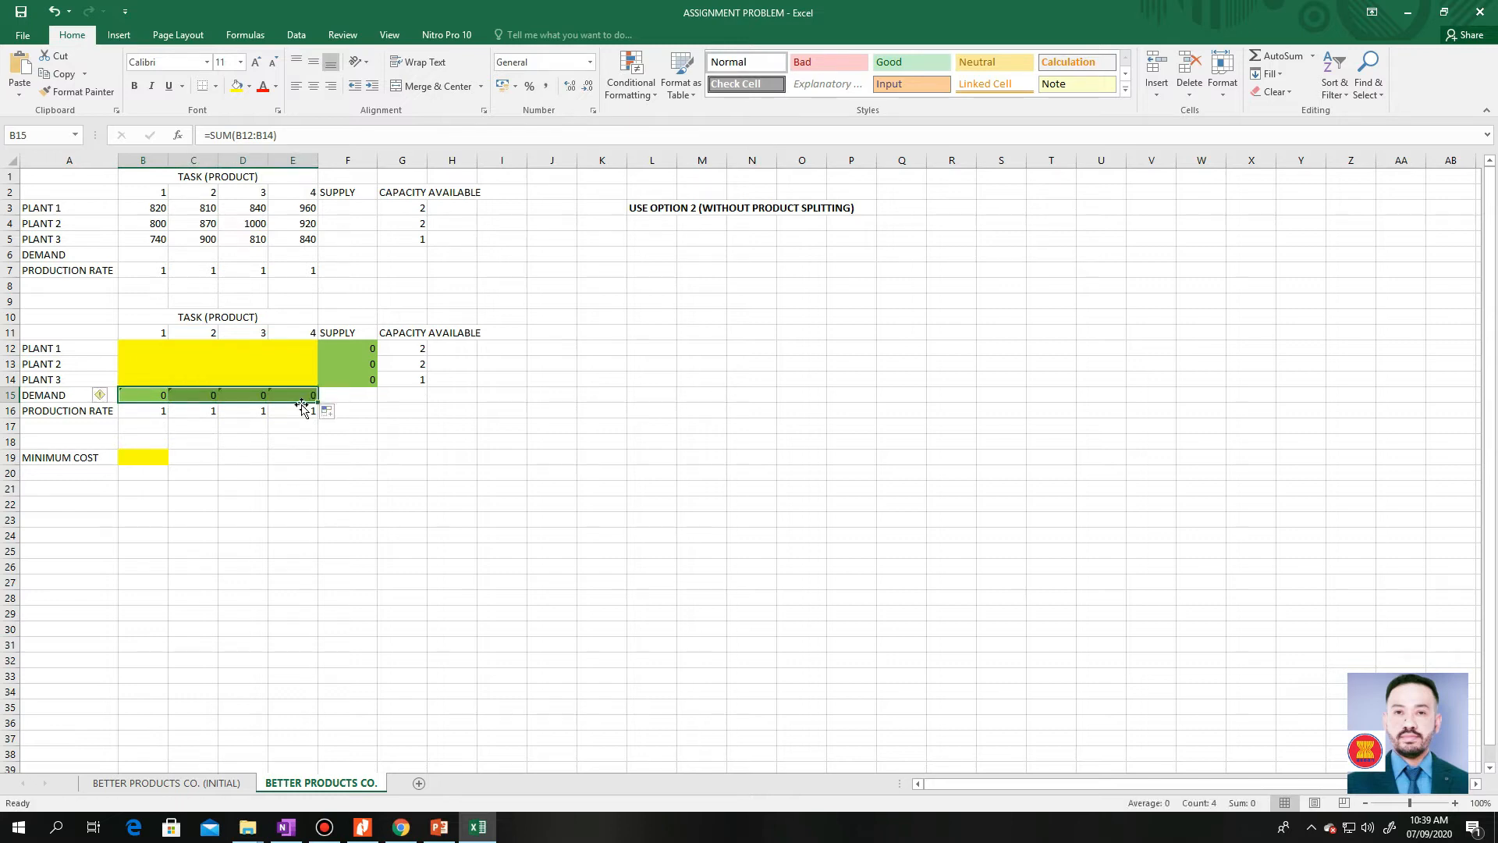
click(202, 395)
click(243, 396)
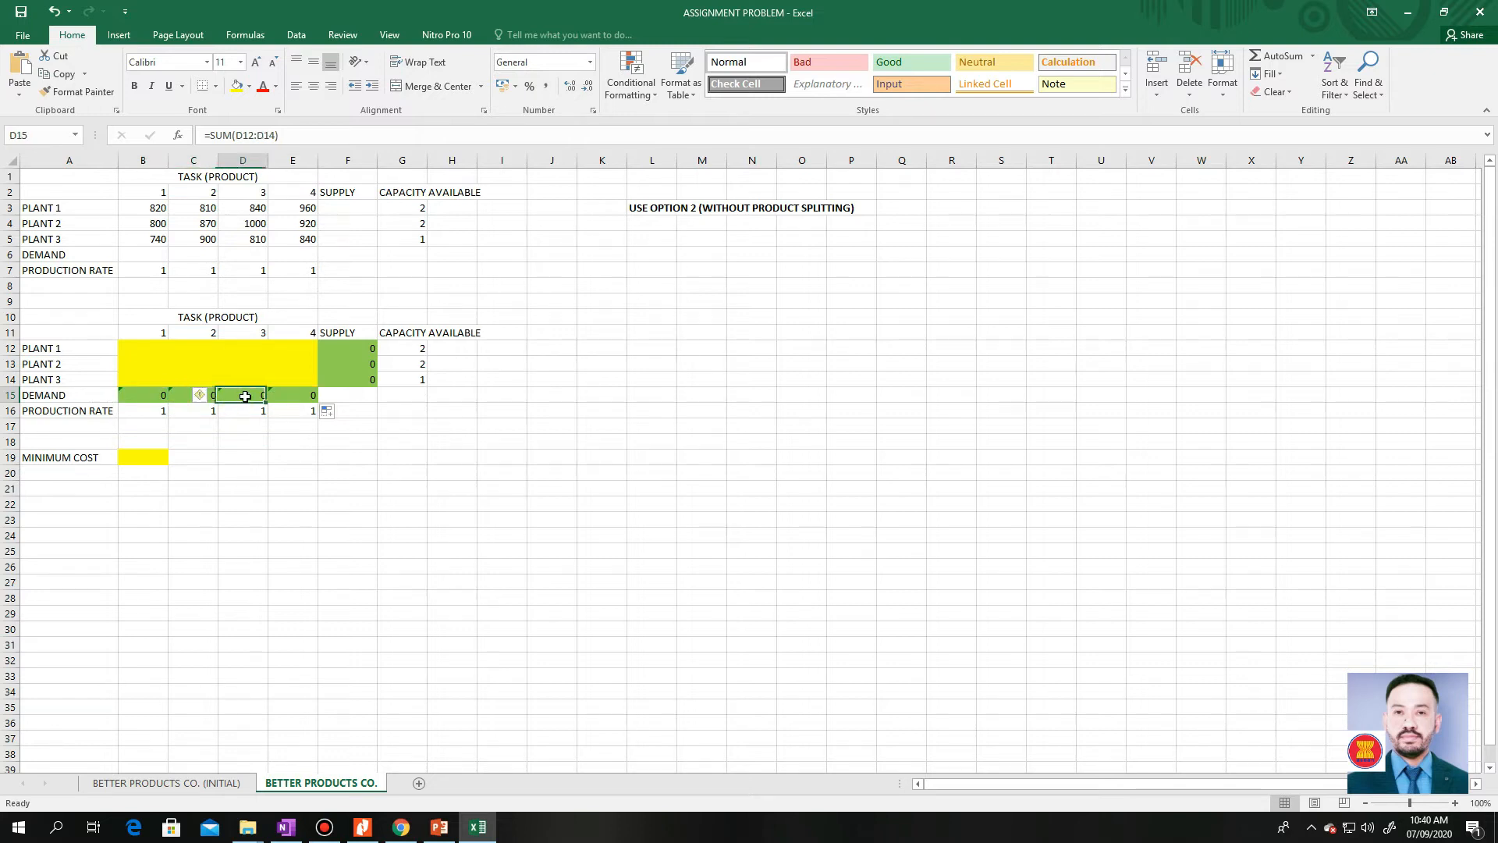
click(288, 397)
click(368, 443)
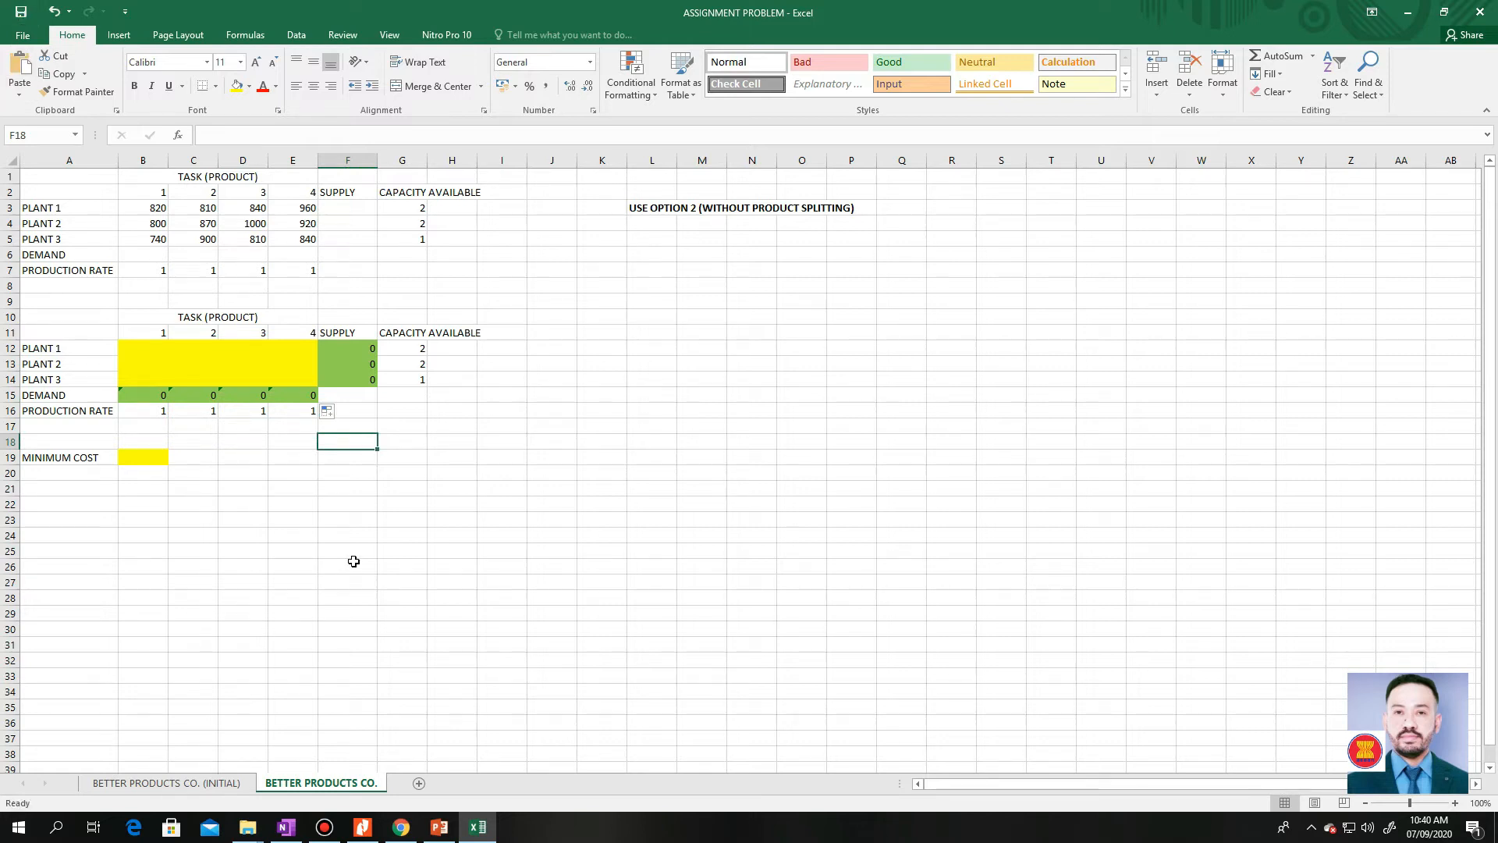
Enter the formula =SUMPRODUCT(B3:E5,B12:E14) in the Minimum Cost cell B19
click(152, 461)
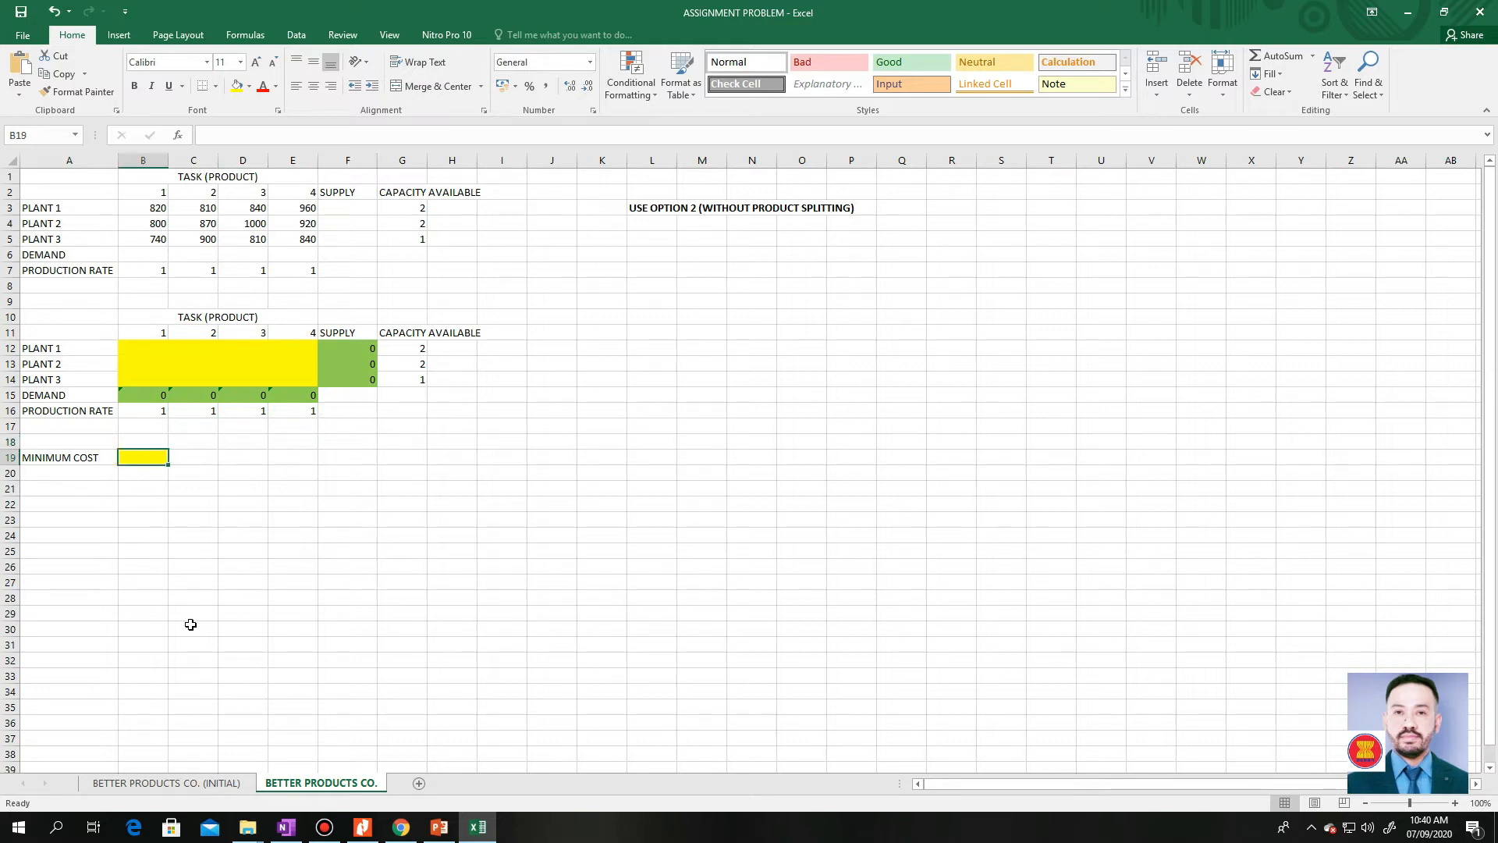
text(=su)
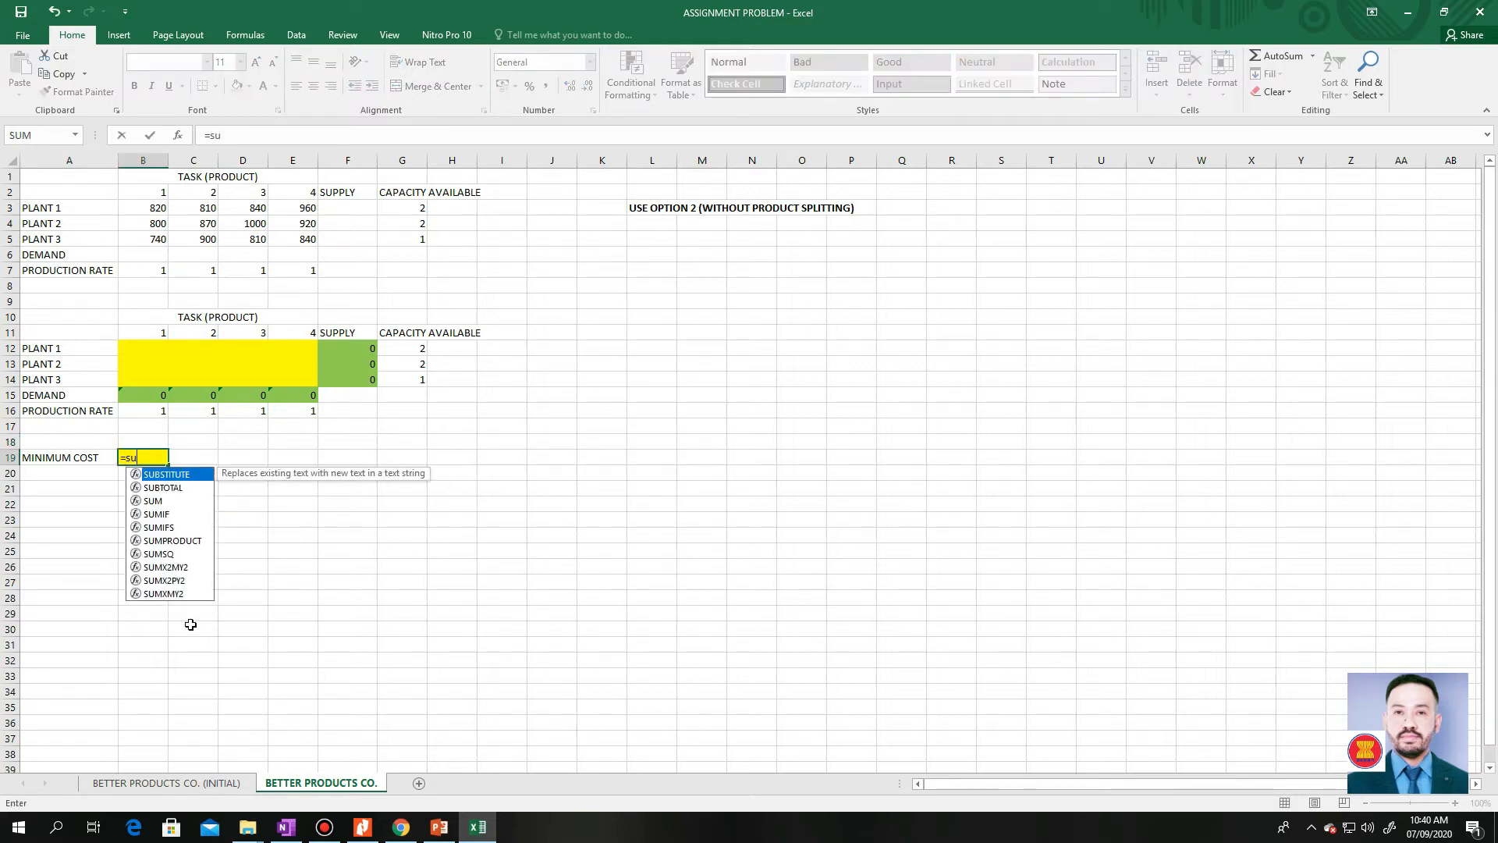
text(mp)
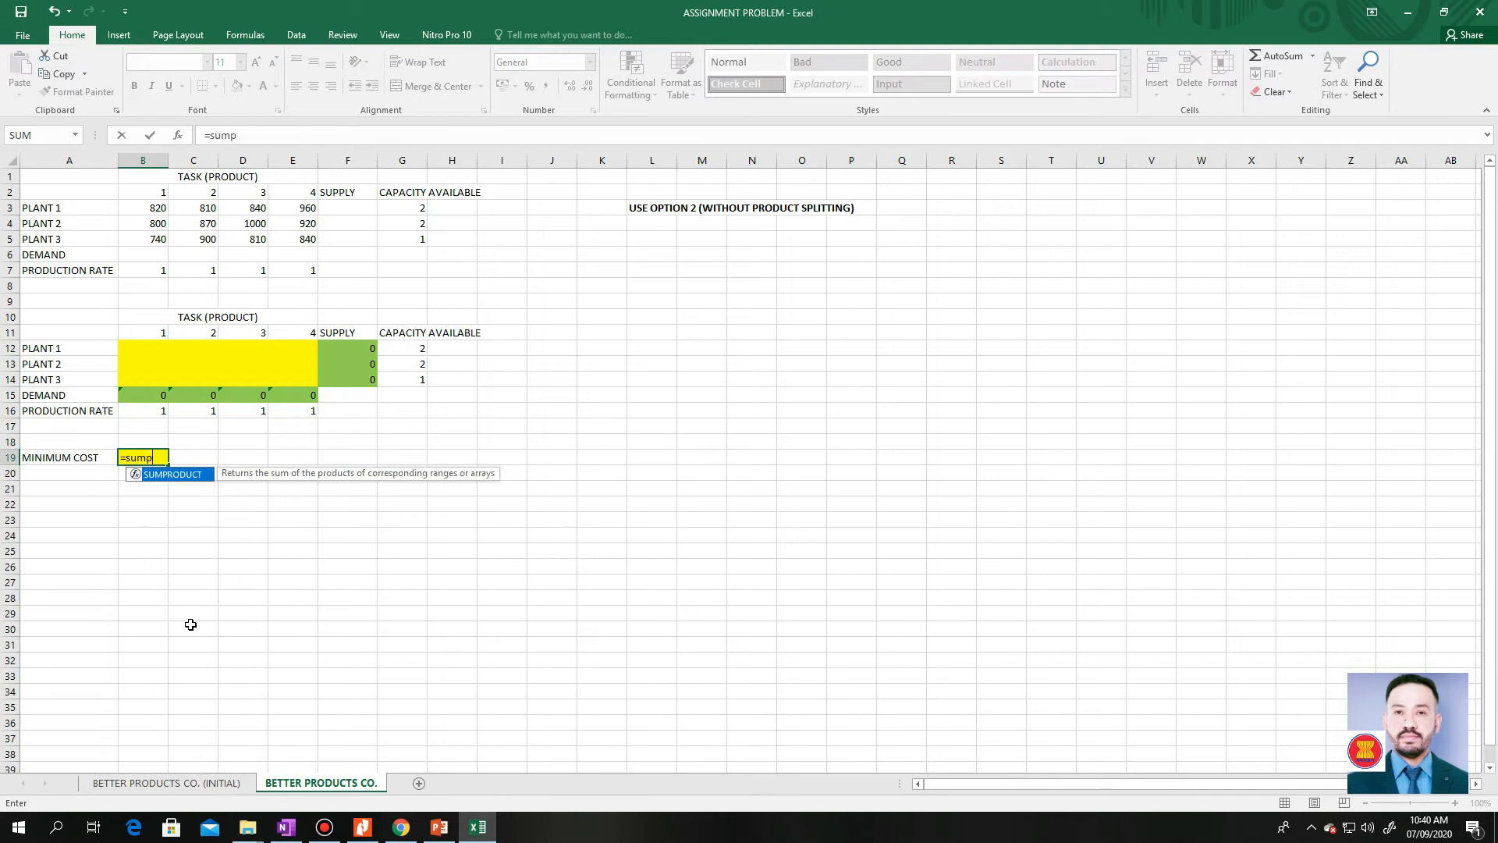
double_click(172, 475)
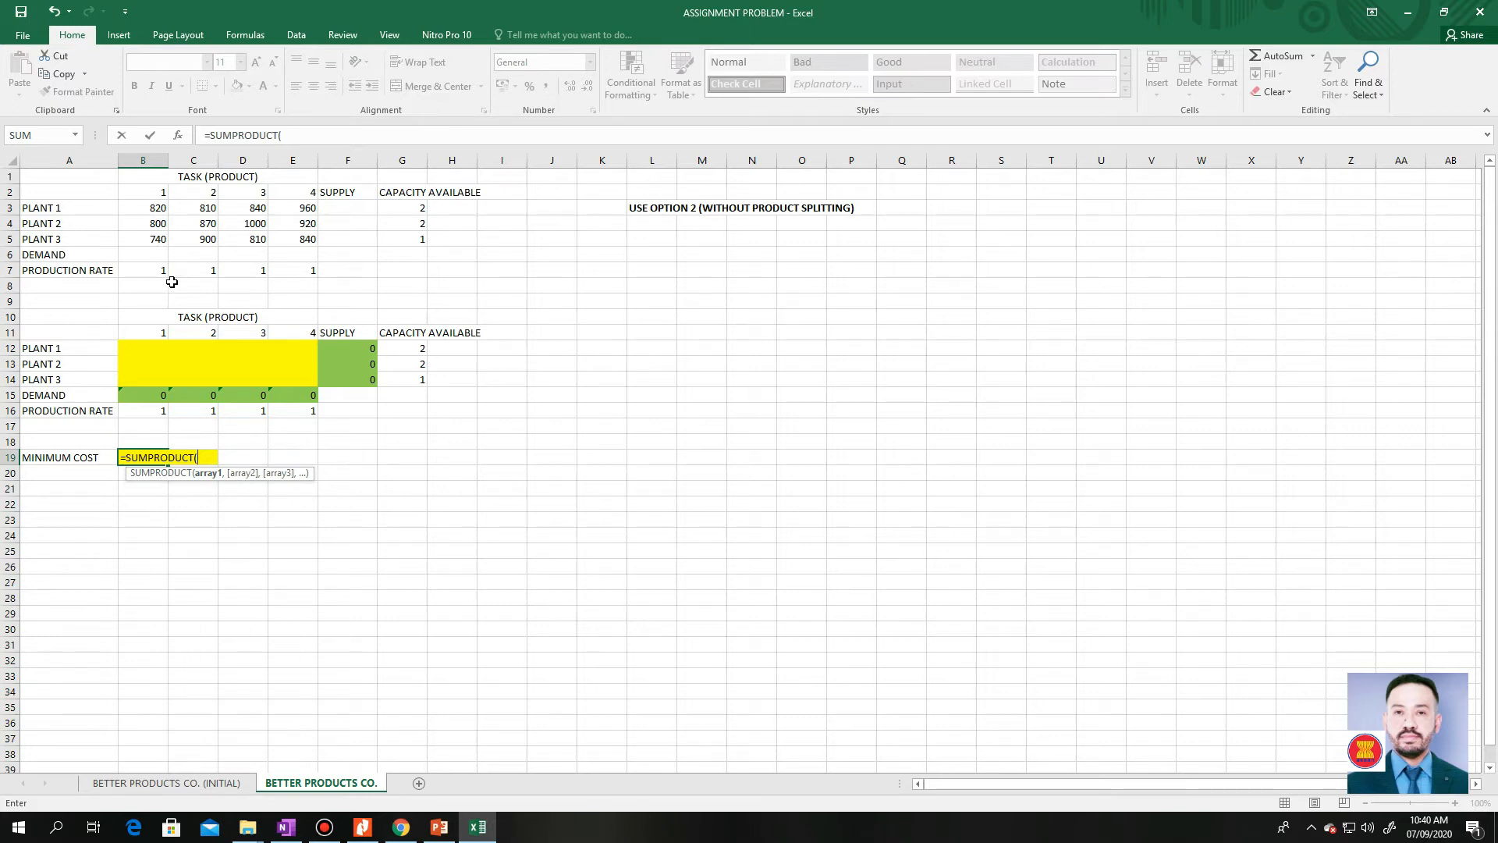
click(136, 205)
drag(137, 206, 292, 235)
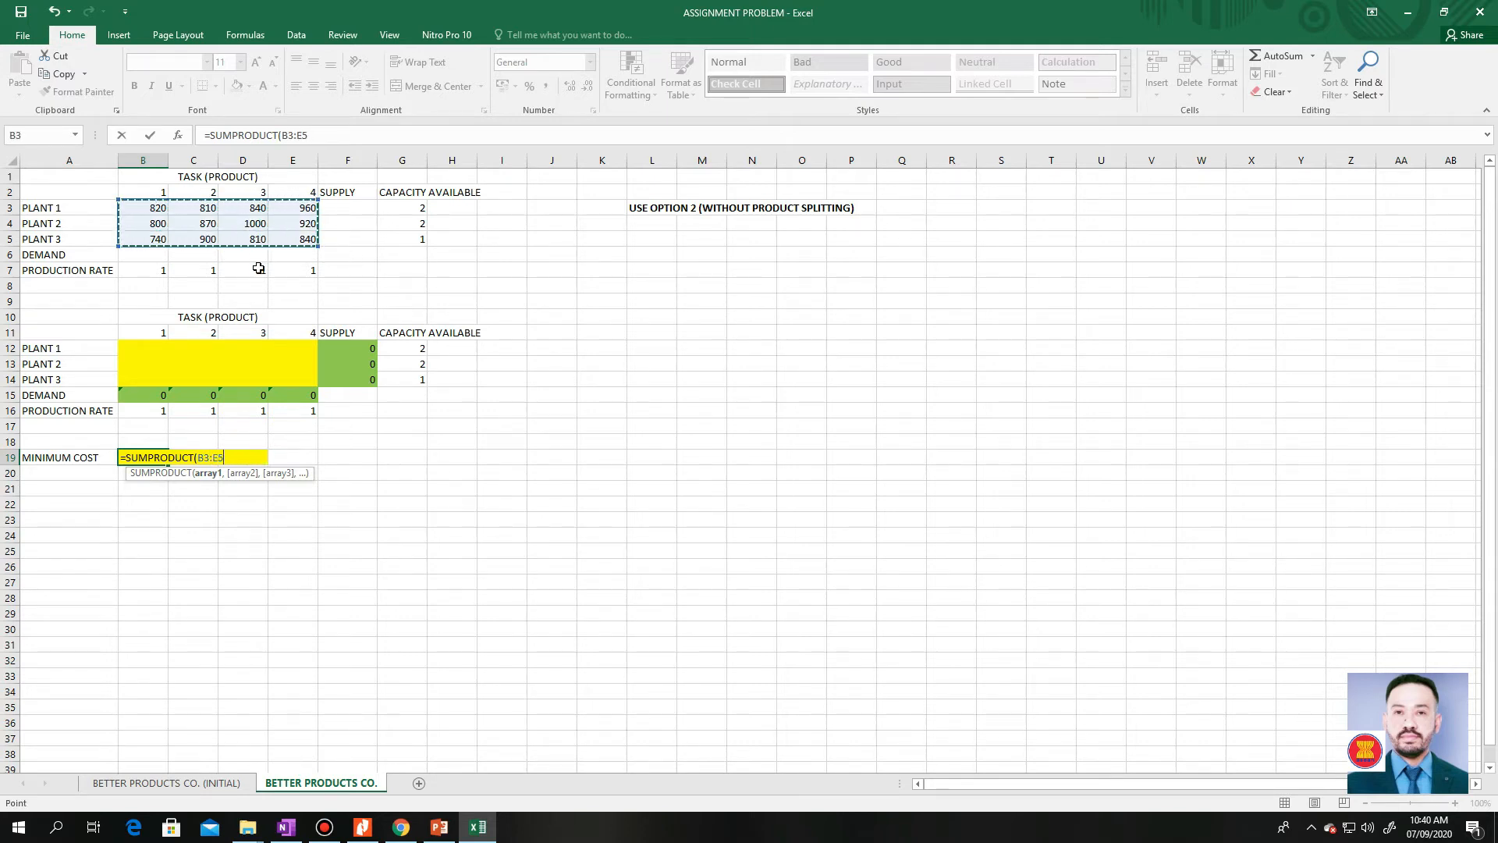
text(,)
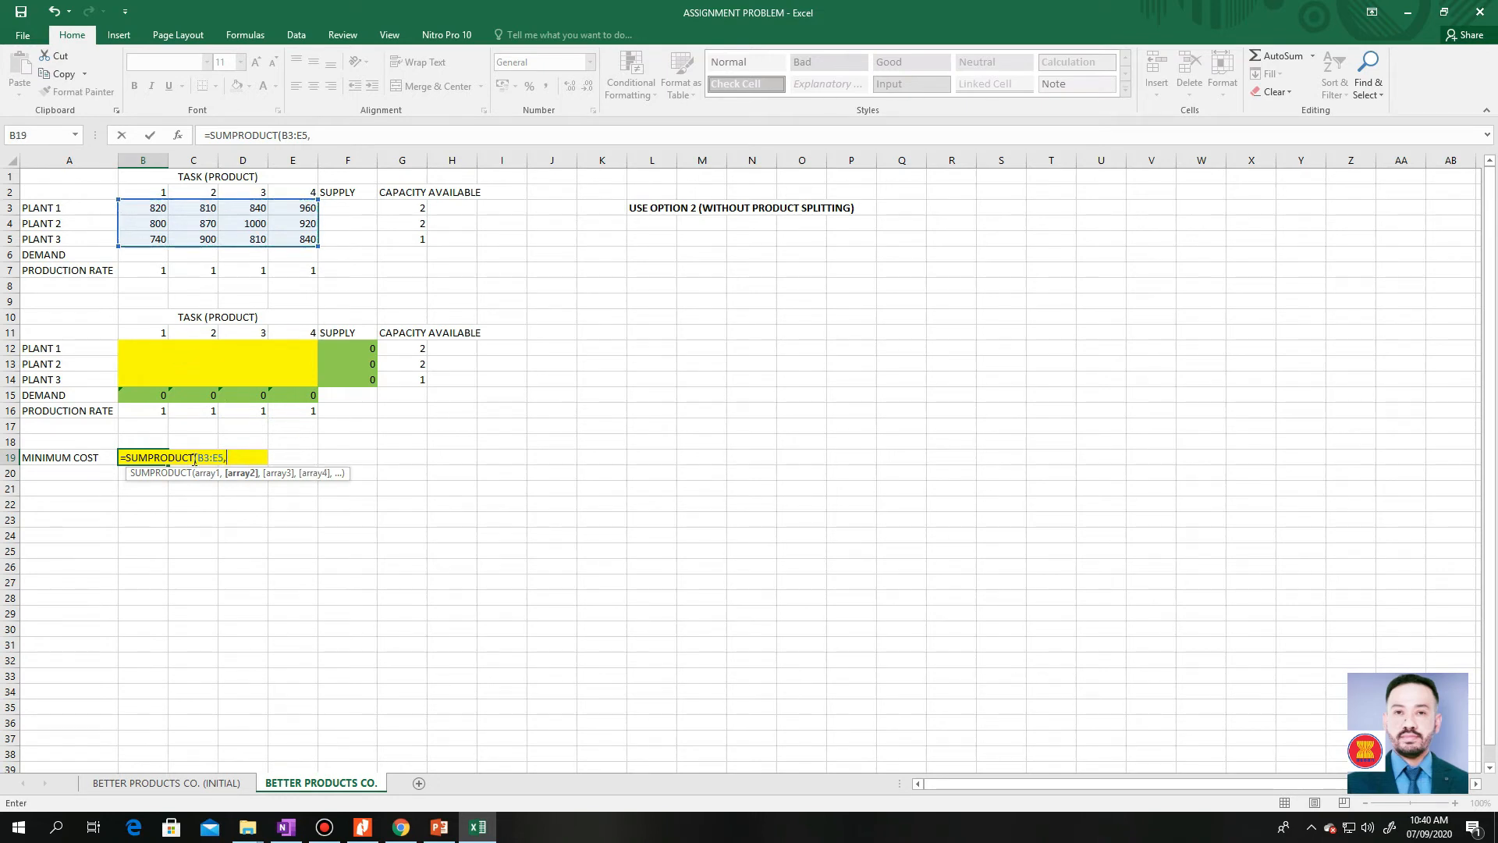
click(141, 345)
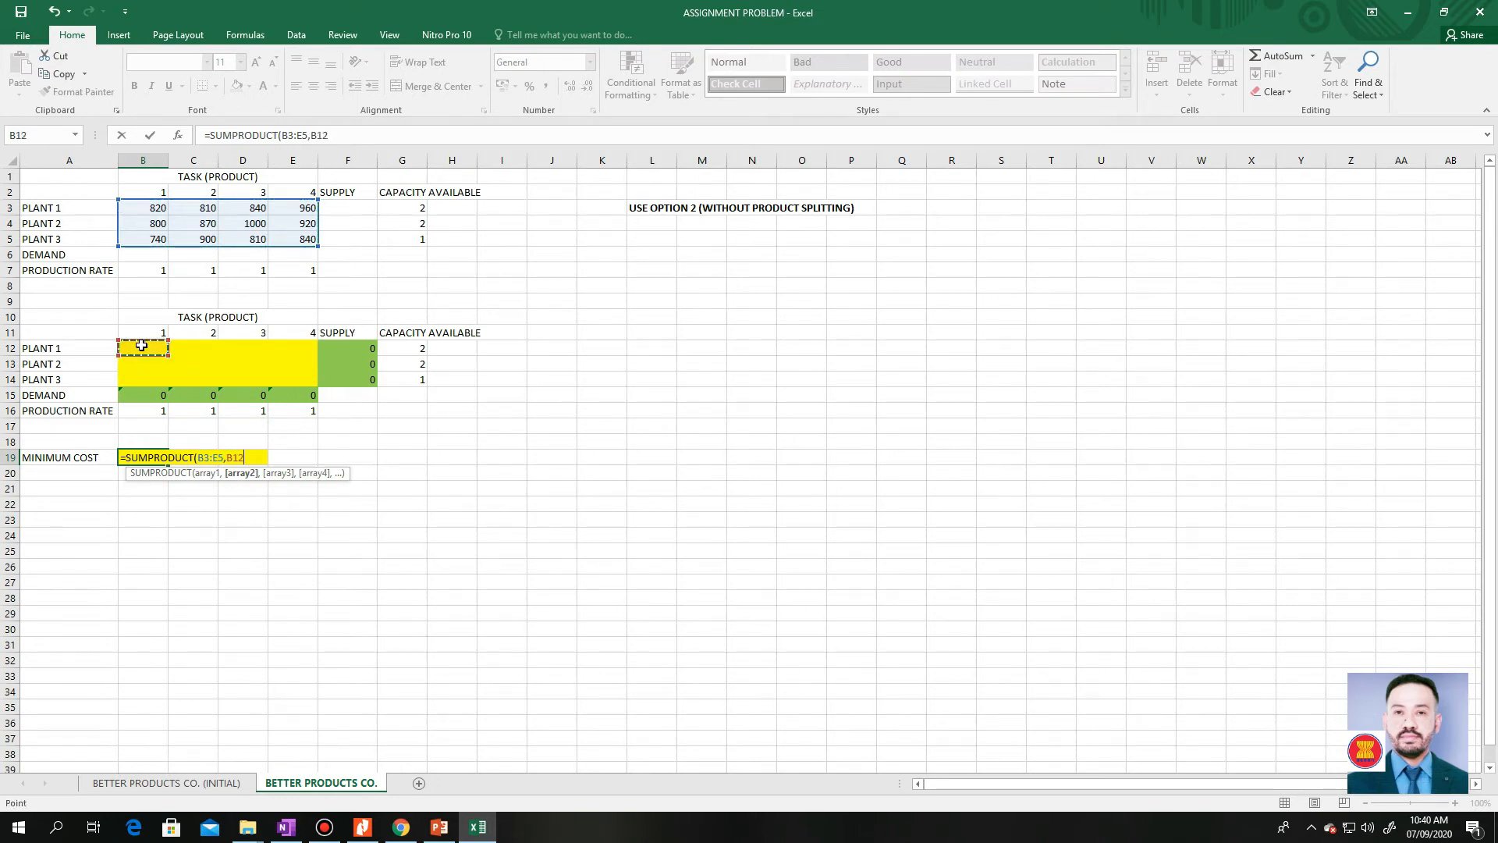
drag(142, 345, 295, 380)
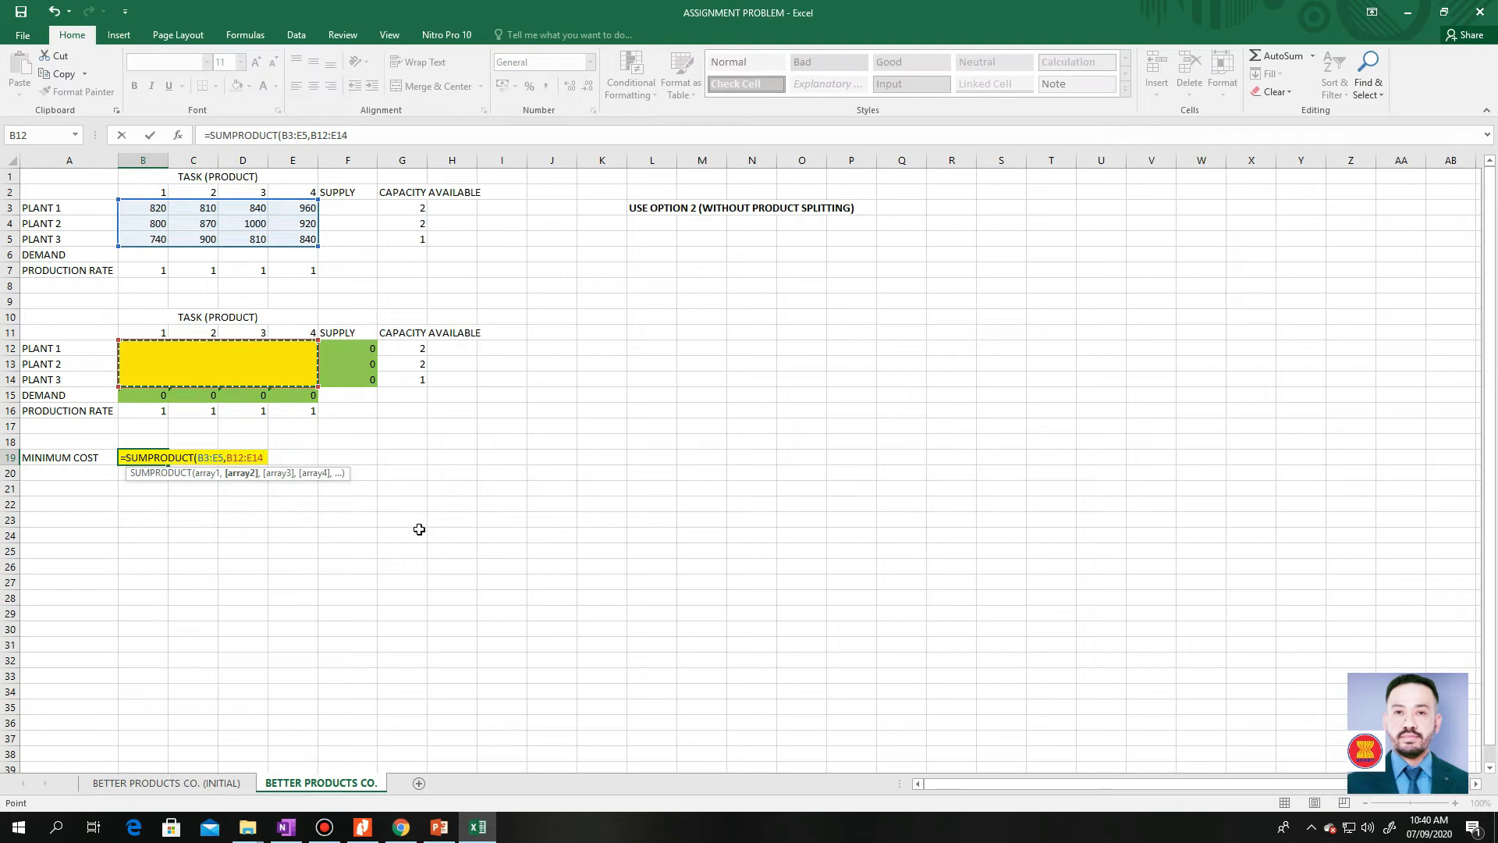
text())
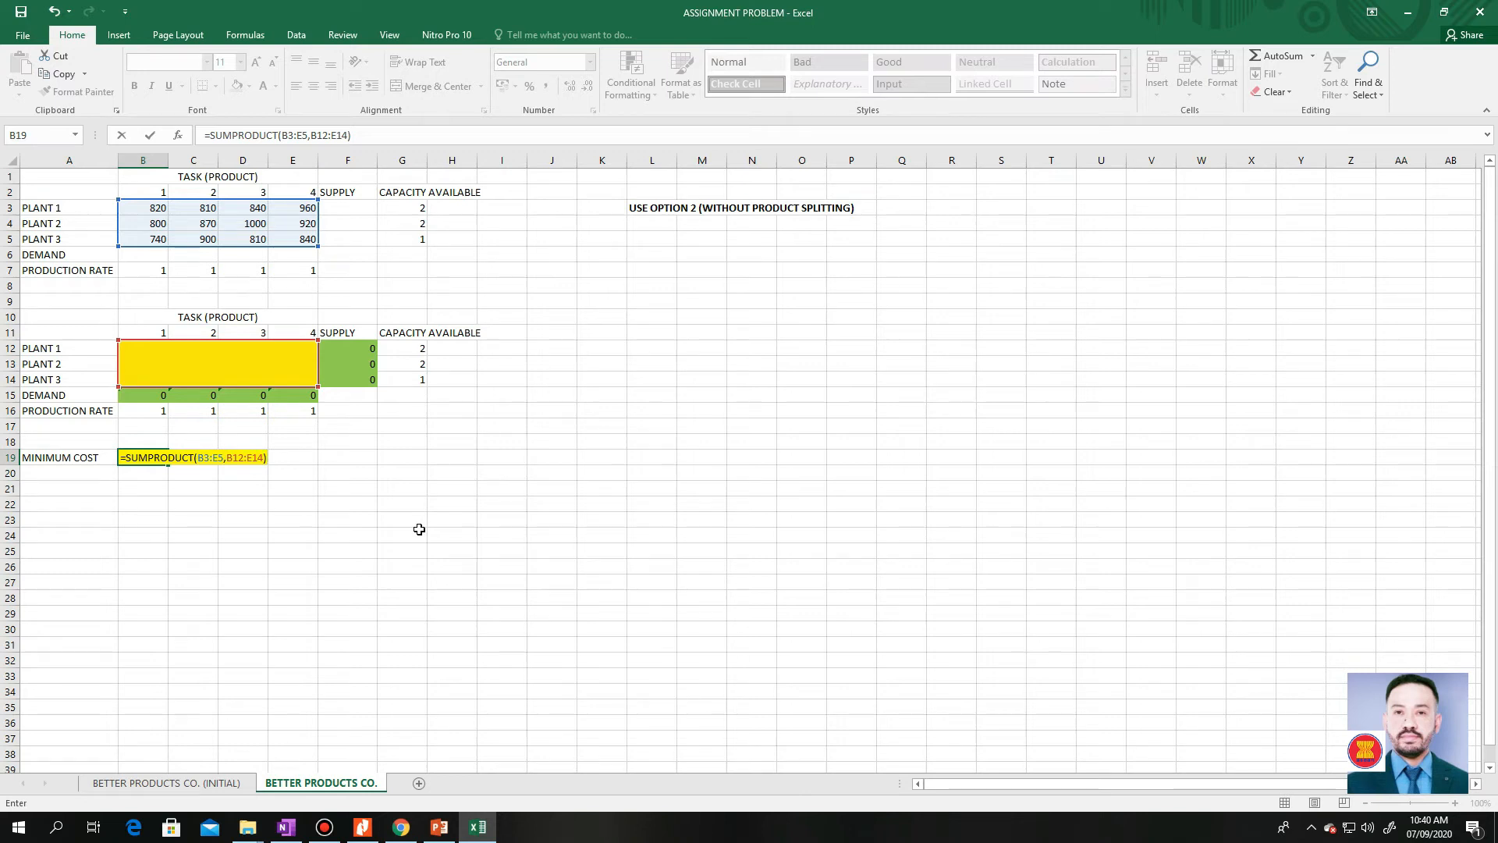
key(Return)
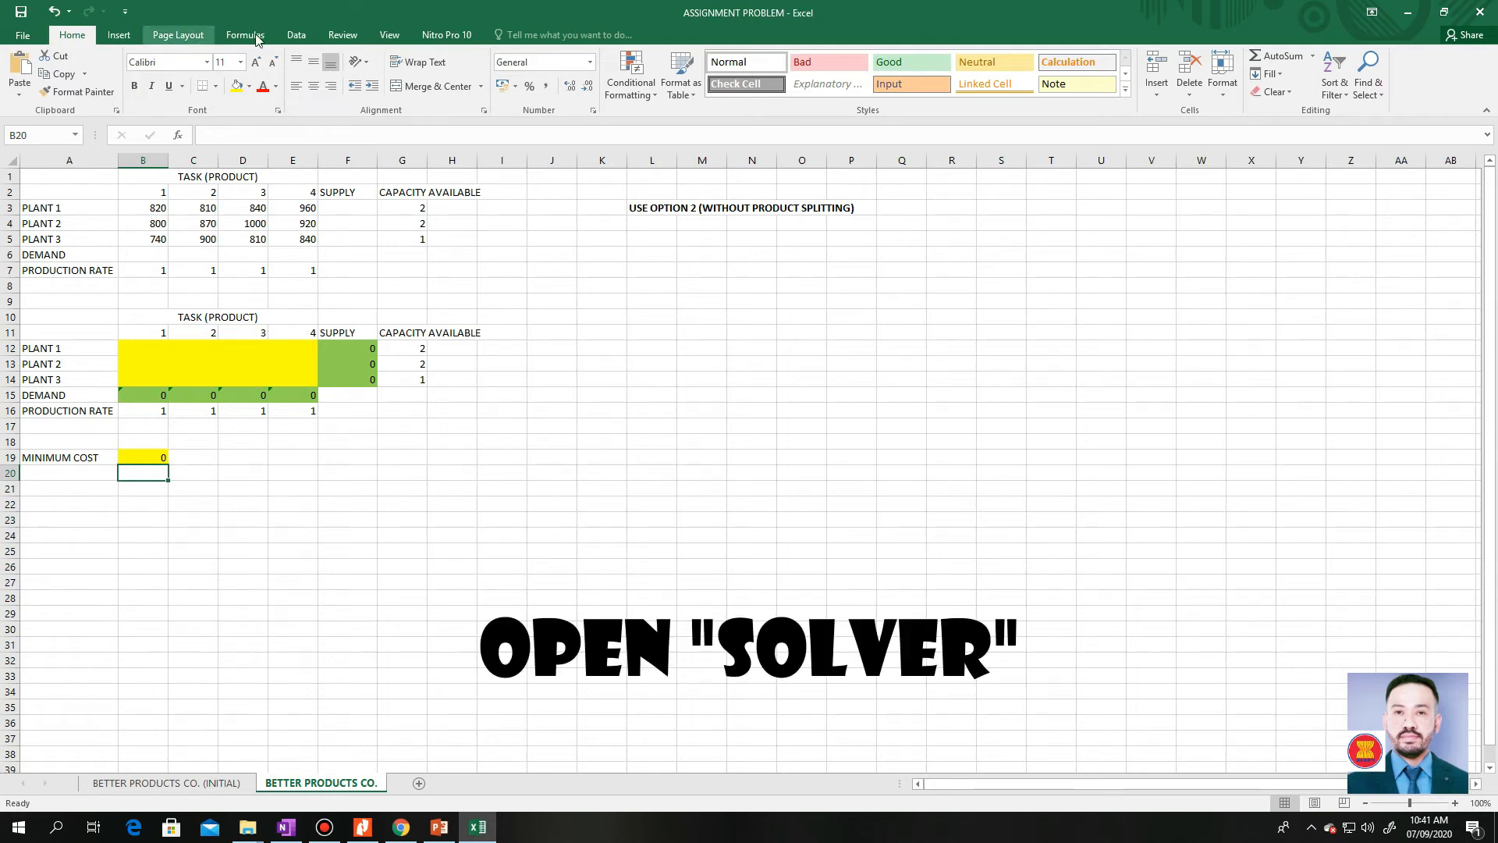
Open Solver, set the objective to the Minimum Cost cell $B$19 and choose Min
click(298, 38)
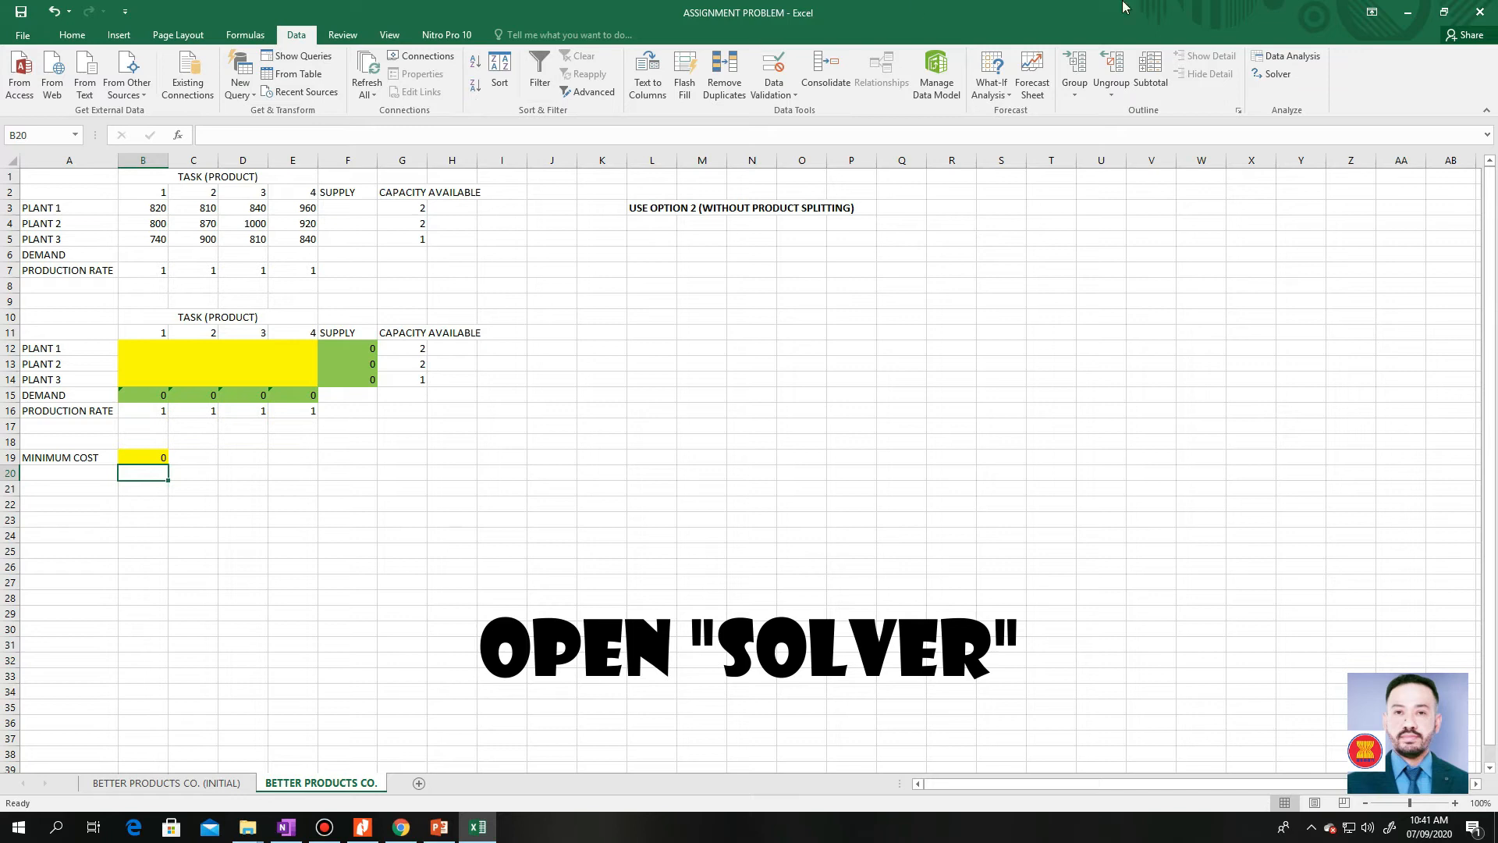
click(1271, 76)
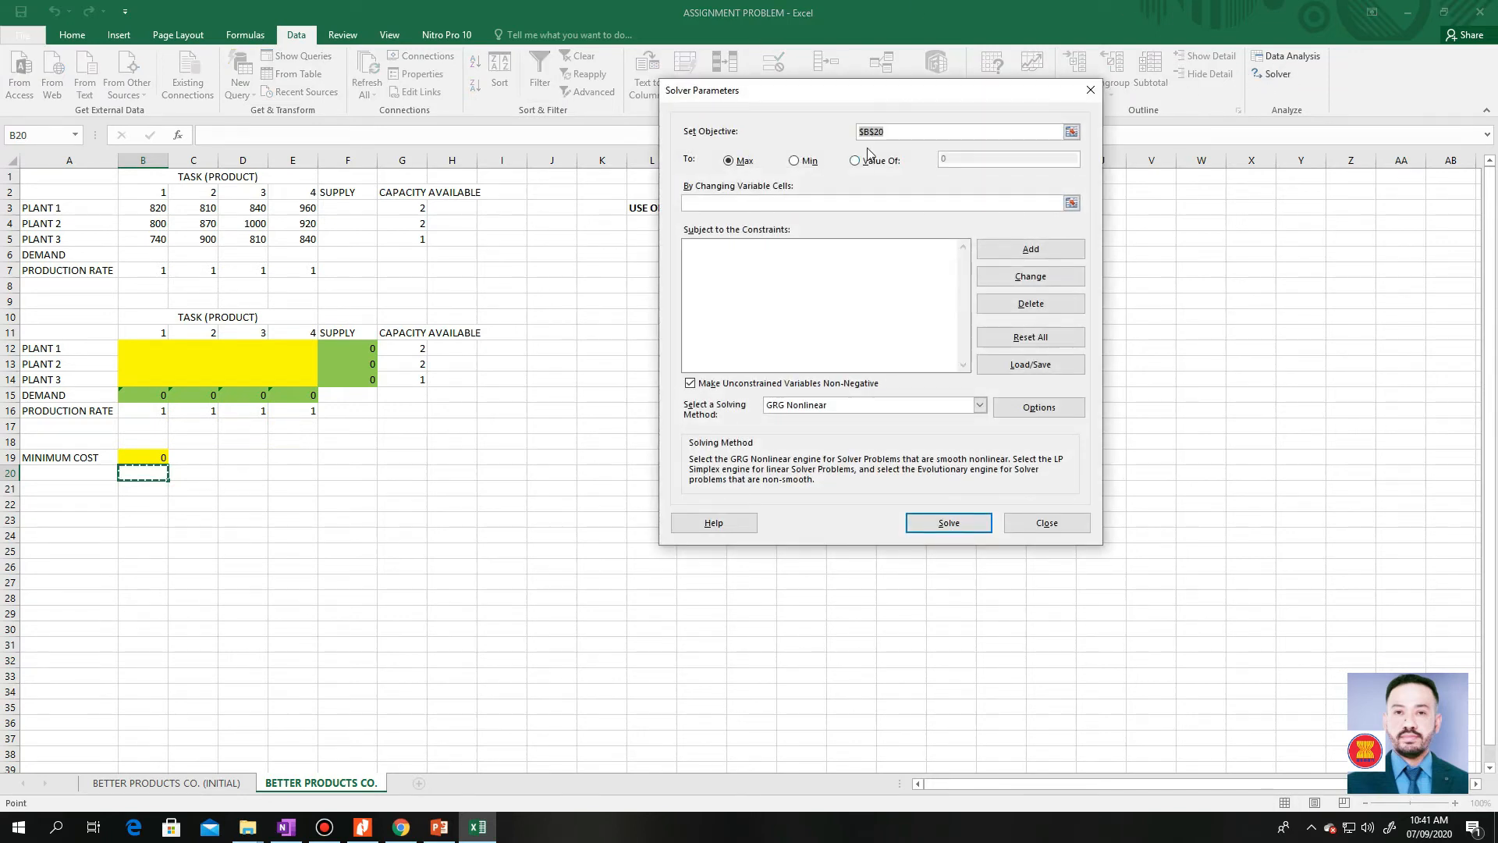
click(897, 130)
drag(898, 129, 856, 131)
key(Delete)
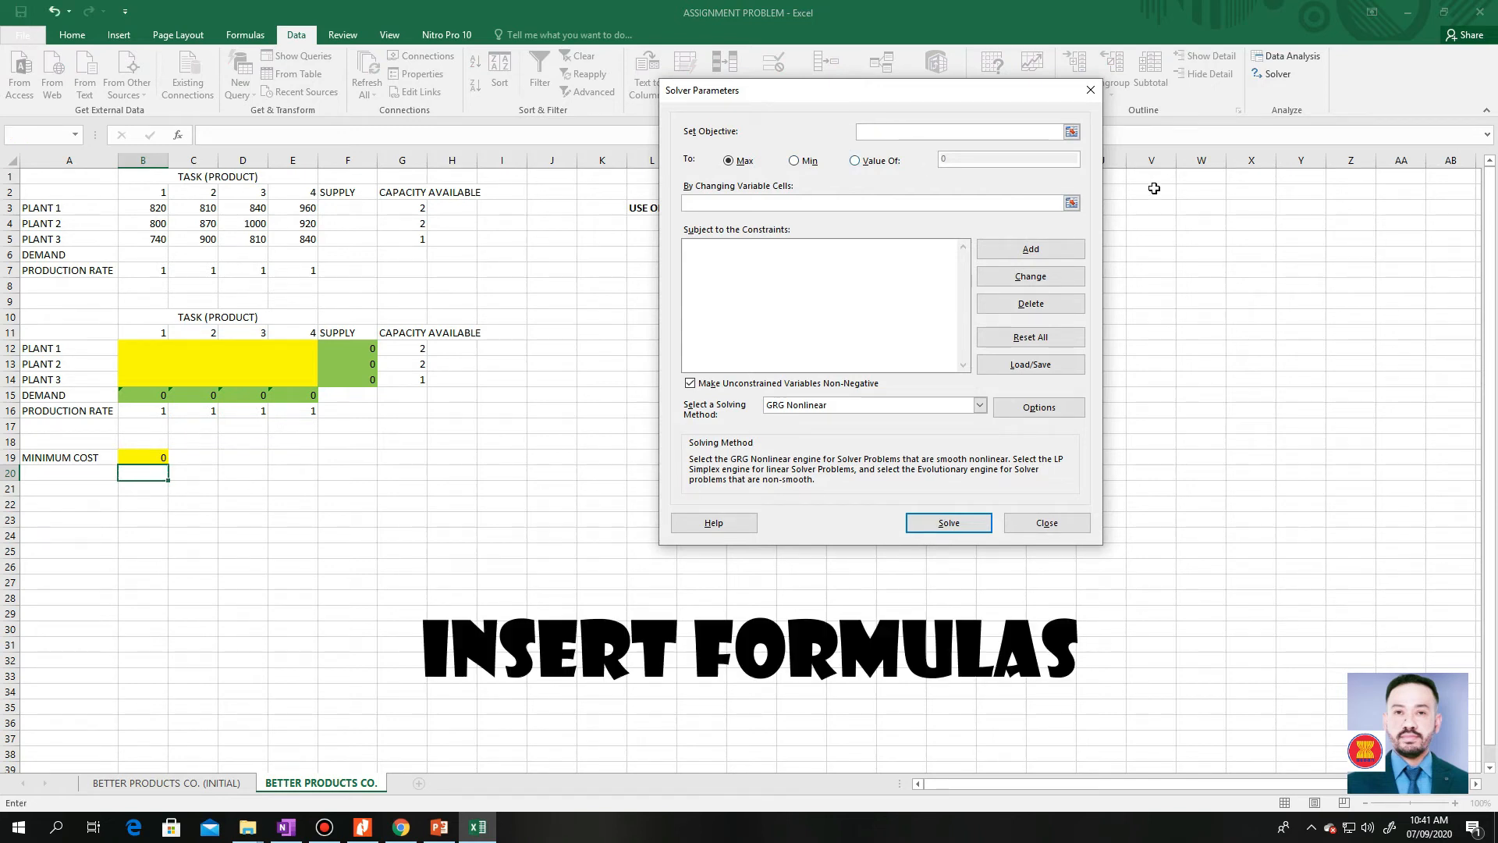
click(1071, 131)
click(164, 456)
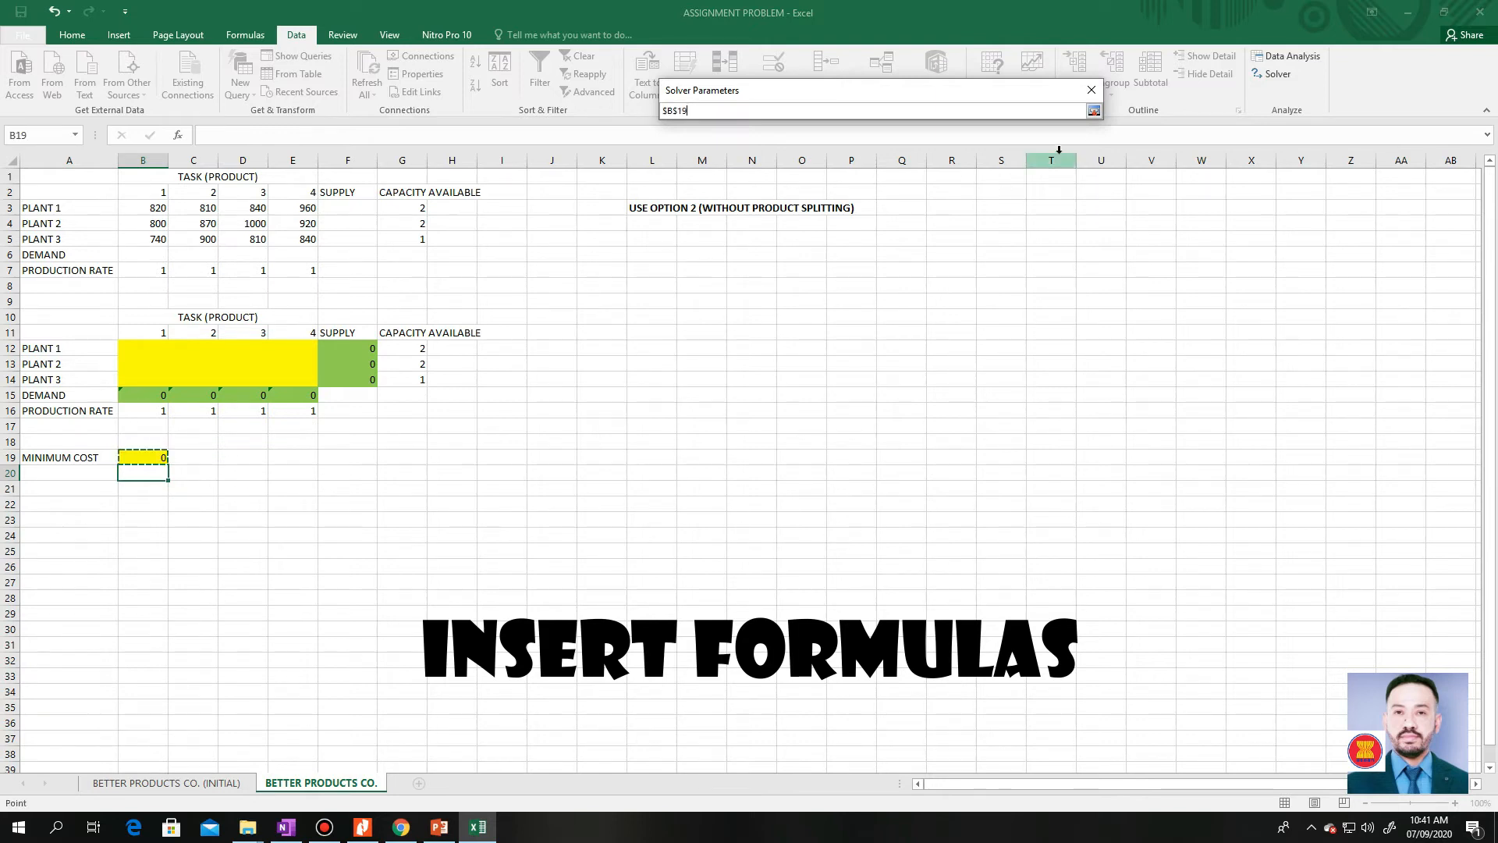
click(1094, 113)
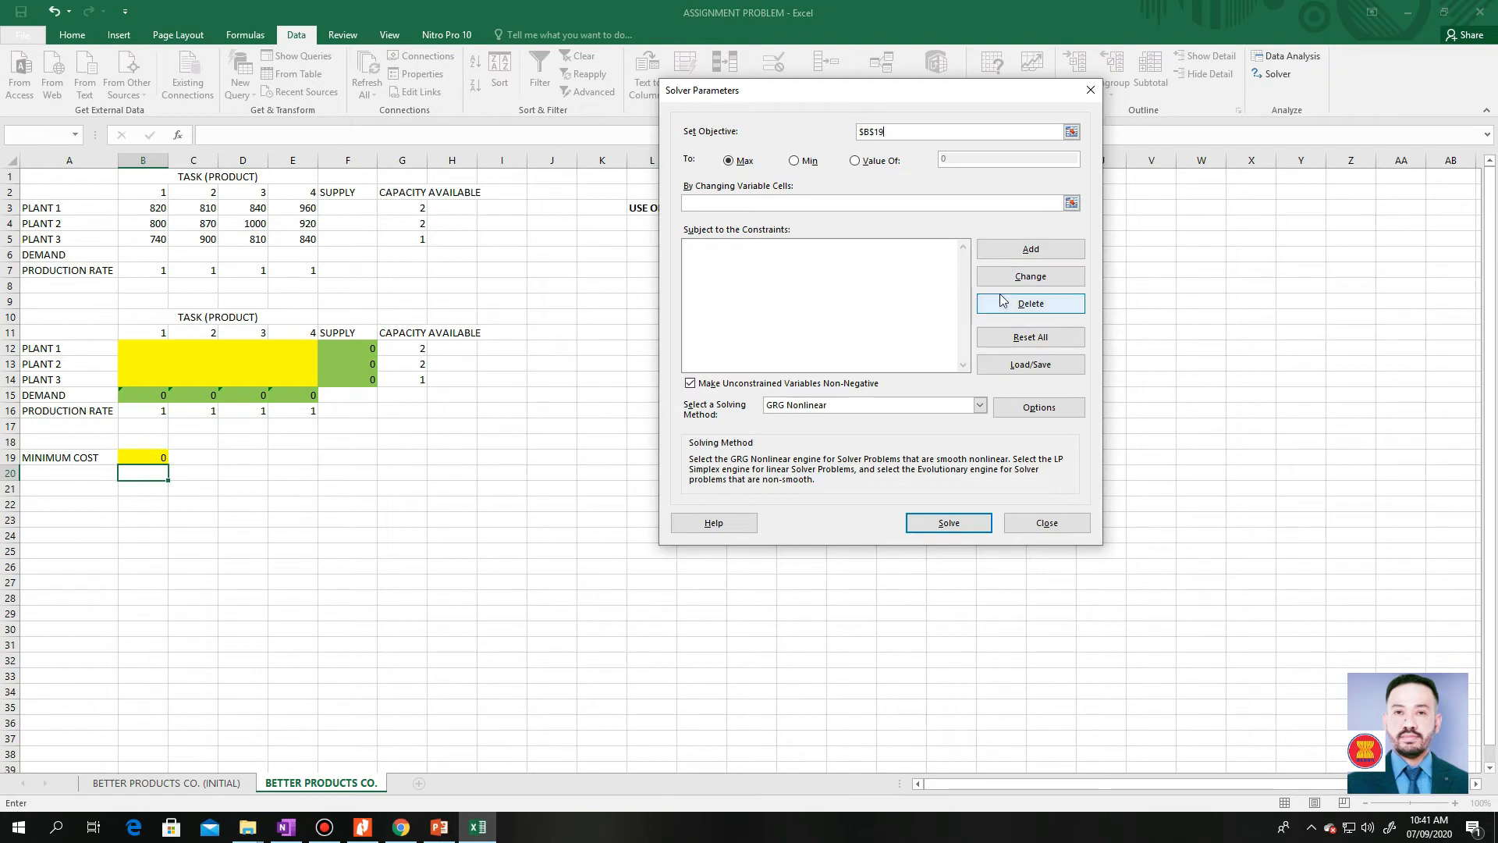
click(796, 161)
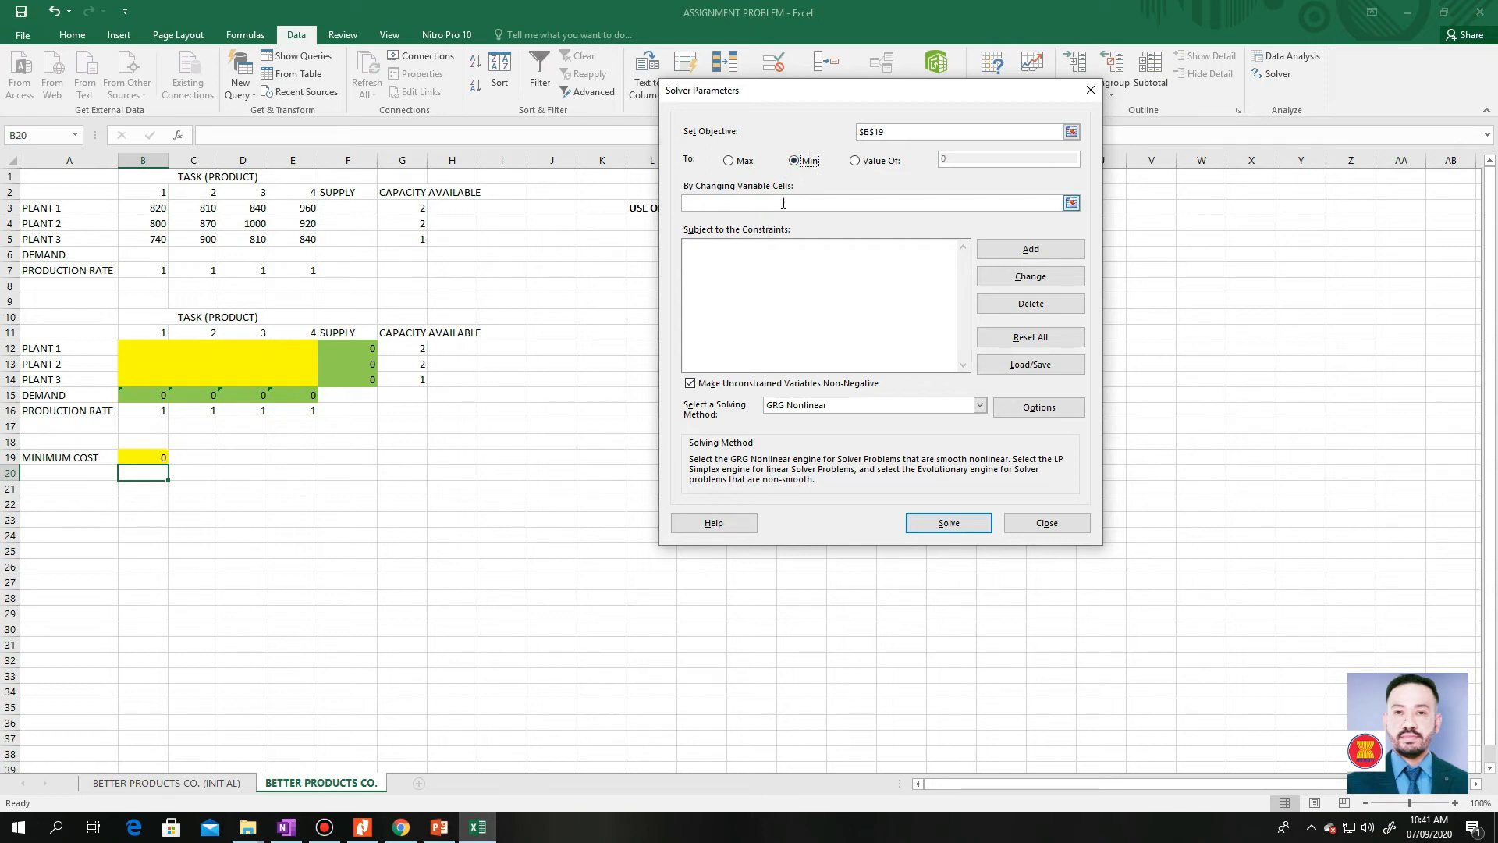
Set Solver's changing variable cells to the yellow assignment range $B$12:$E$14
click(1072, 203)
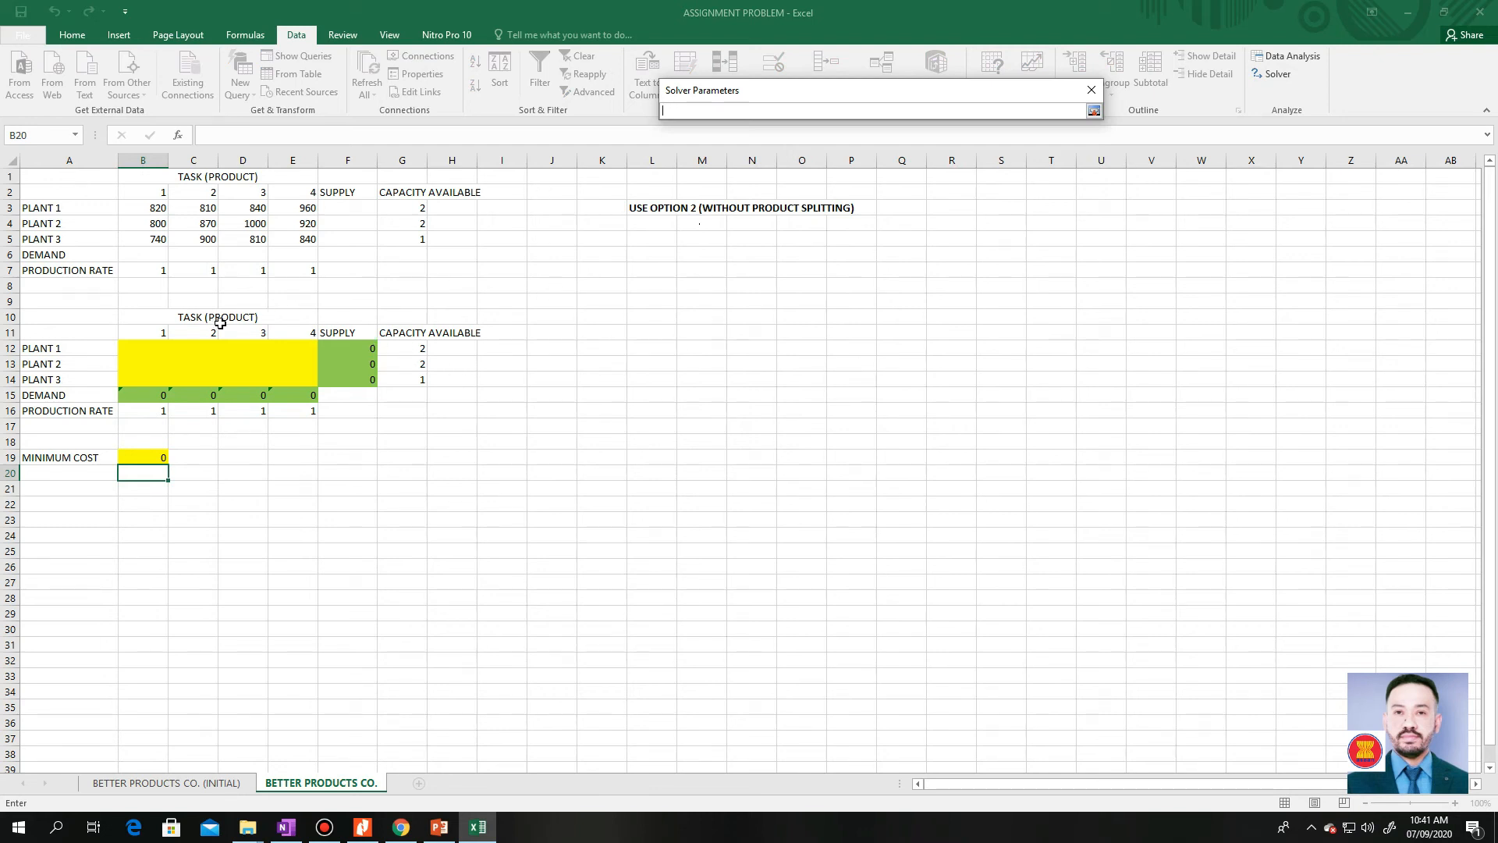
drag(163, 344, 277, 377)
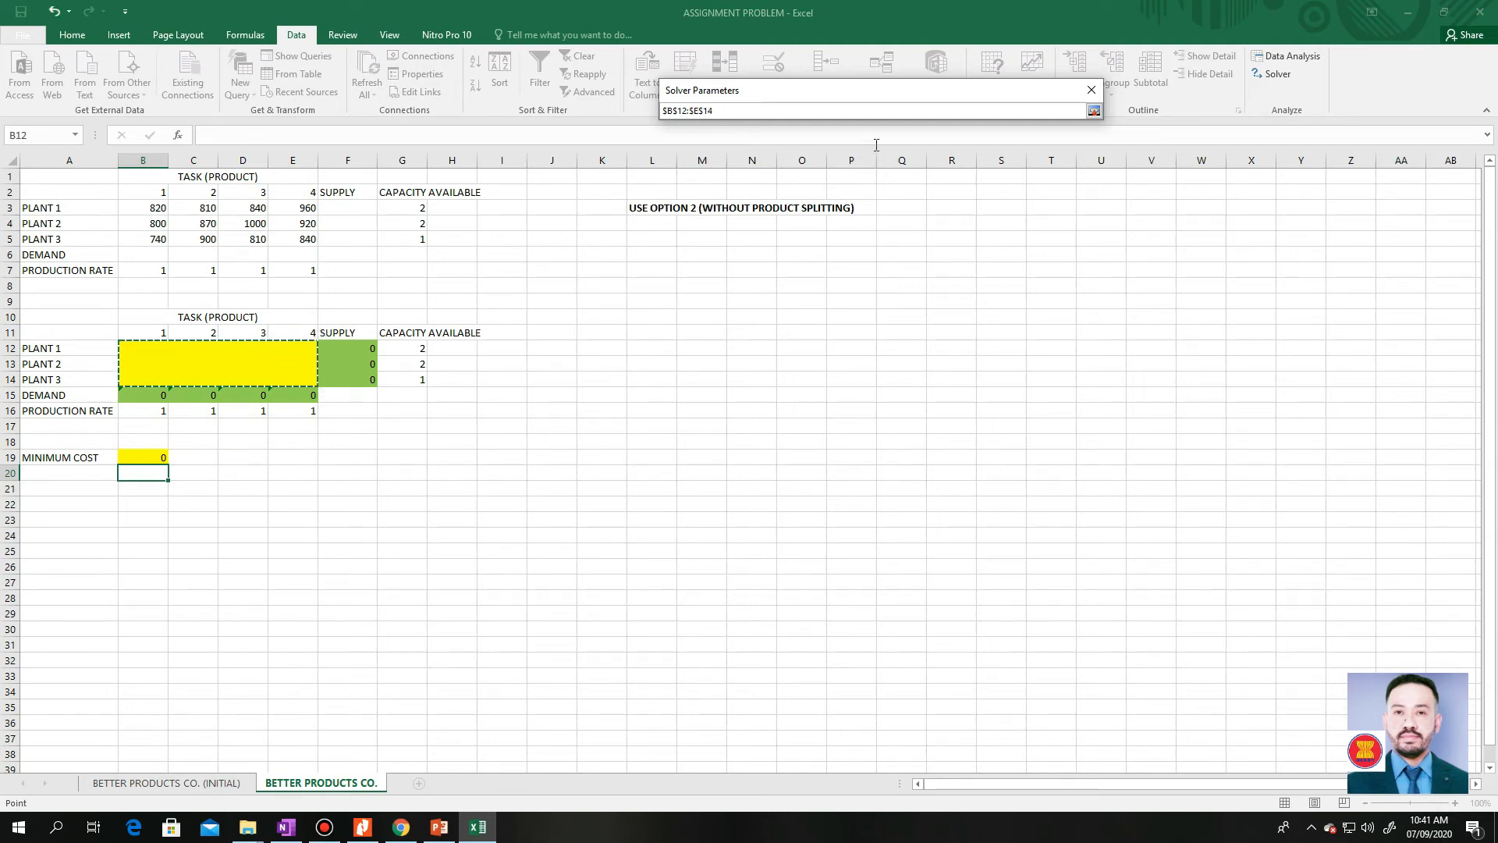
click(1094, 111)
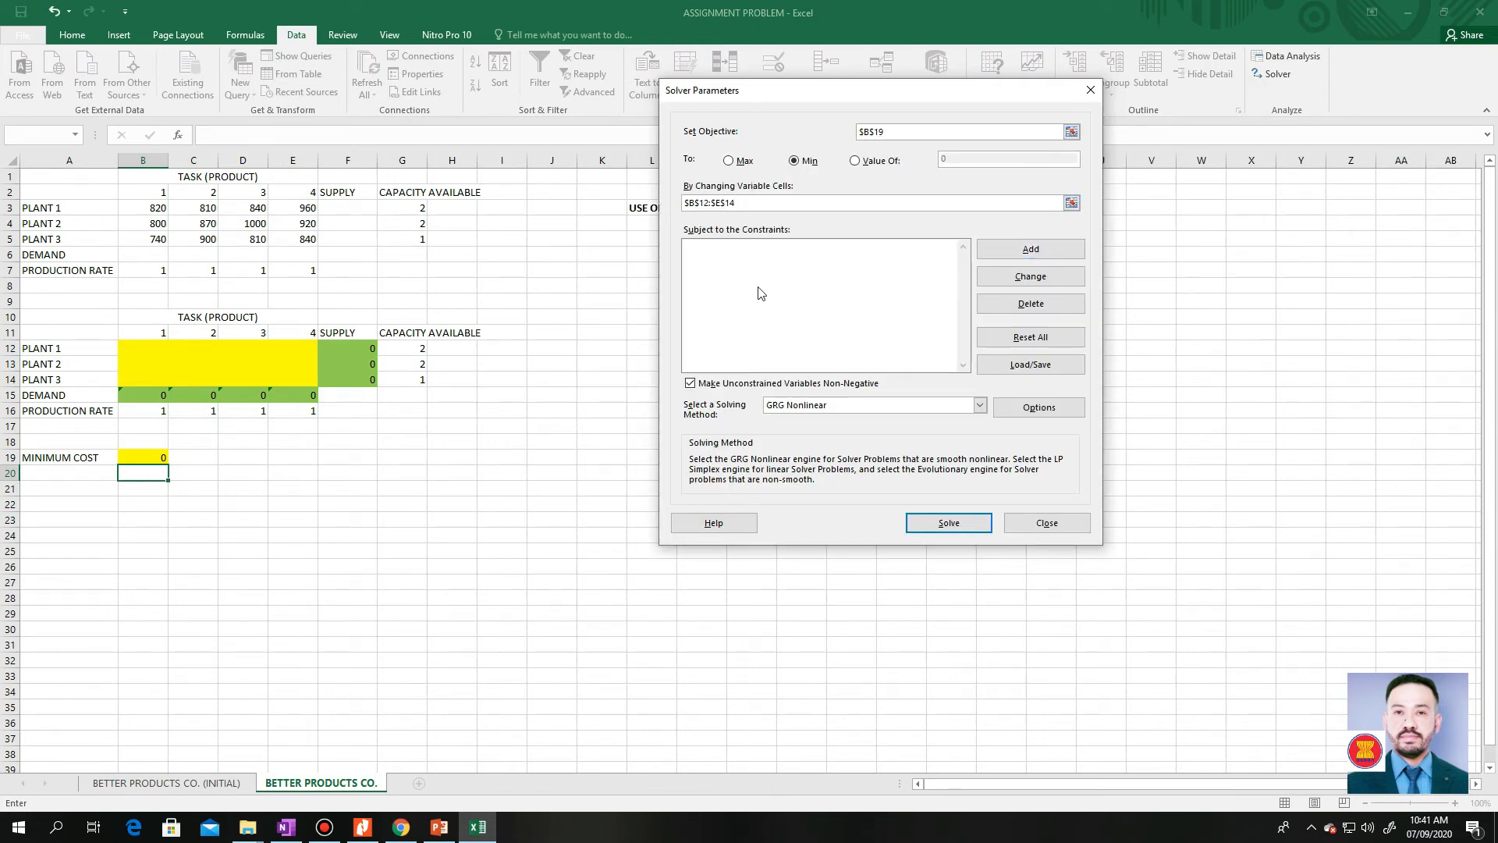
Add the Solver constraint that Demand $B$15:$E$15 = Production Rate $B$16:$E$16
click(719, 258)
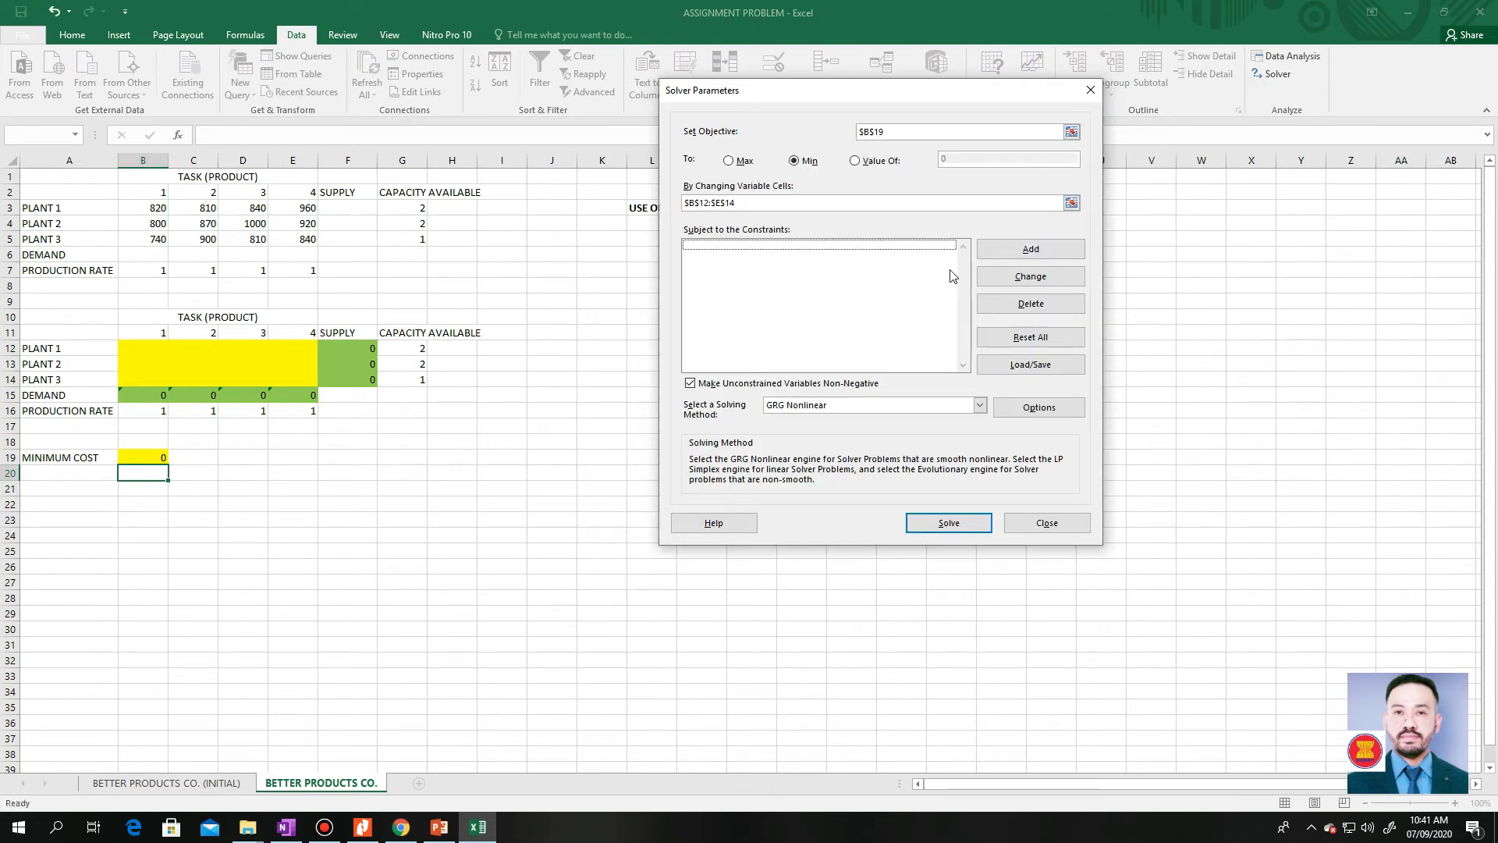
click(1013, 250)
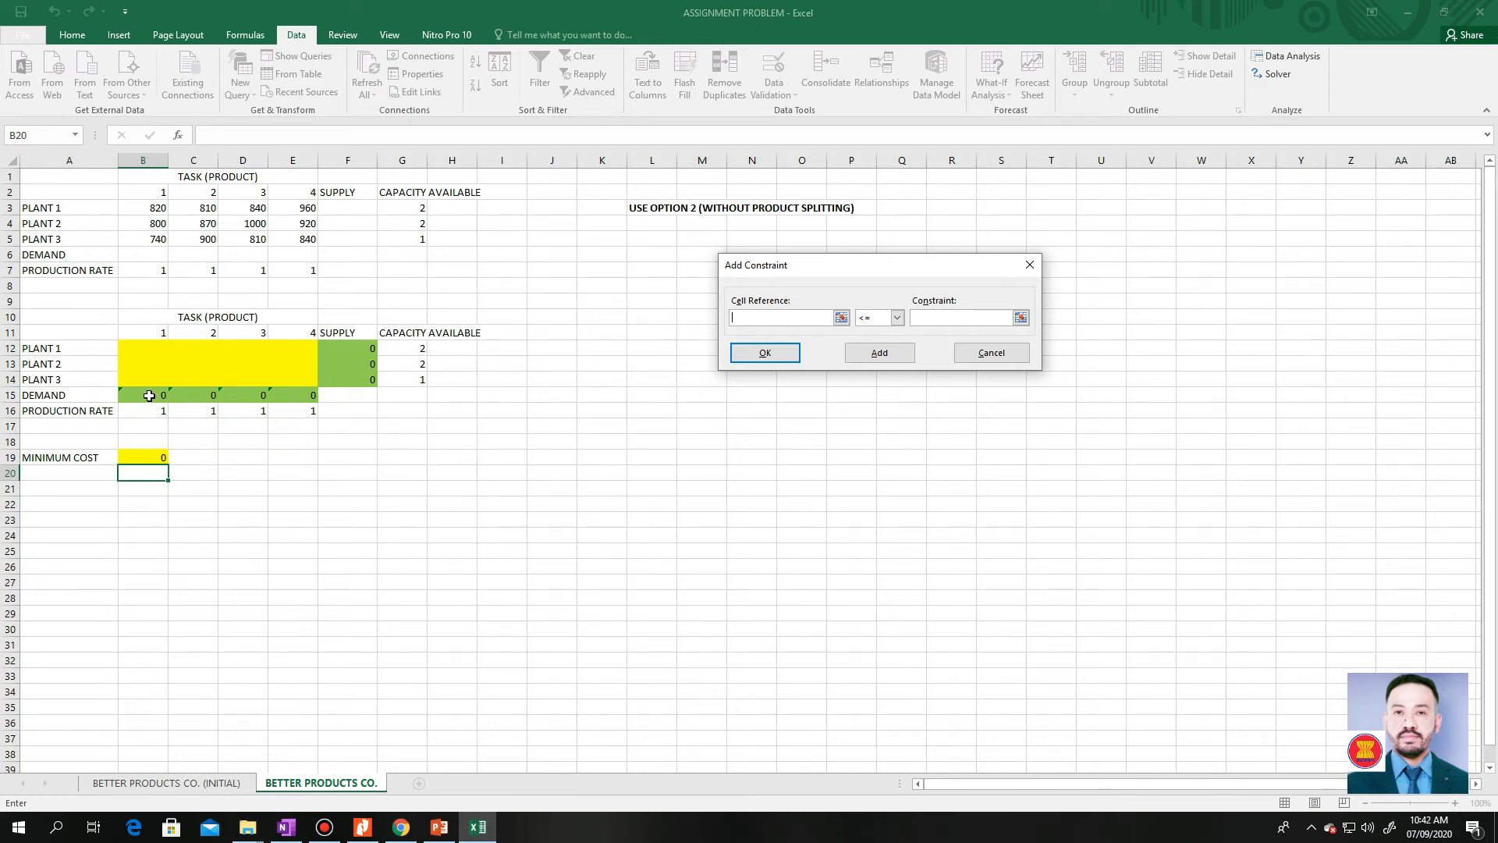
drag(147, 395, 277, 388)
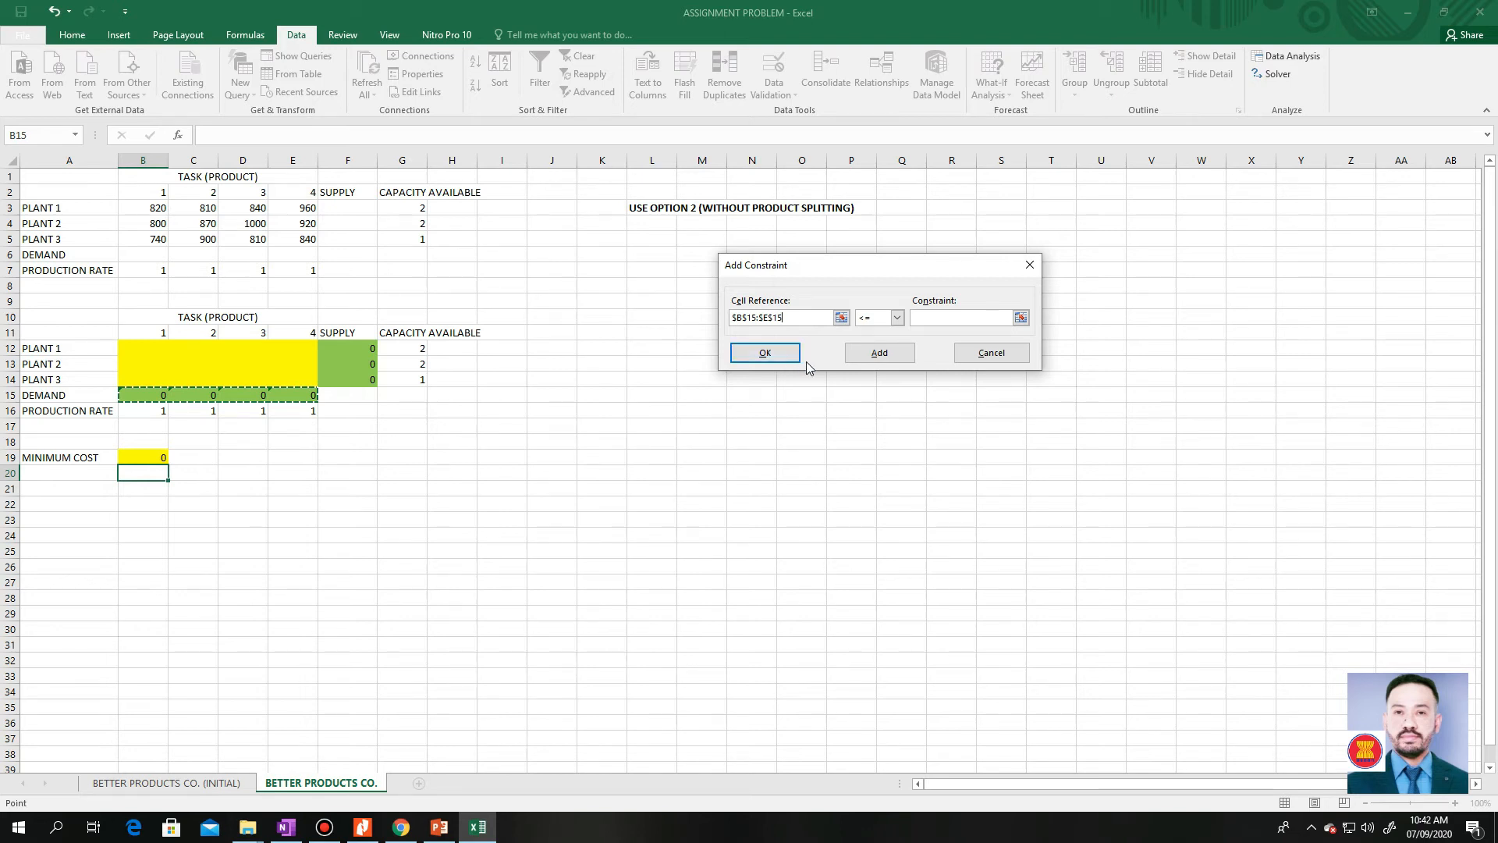
click(895, 318)
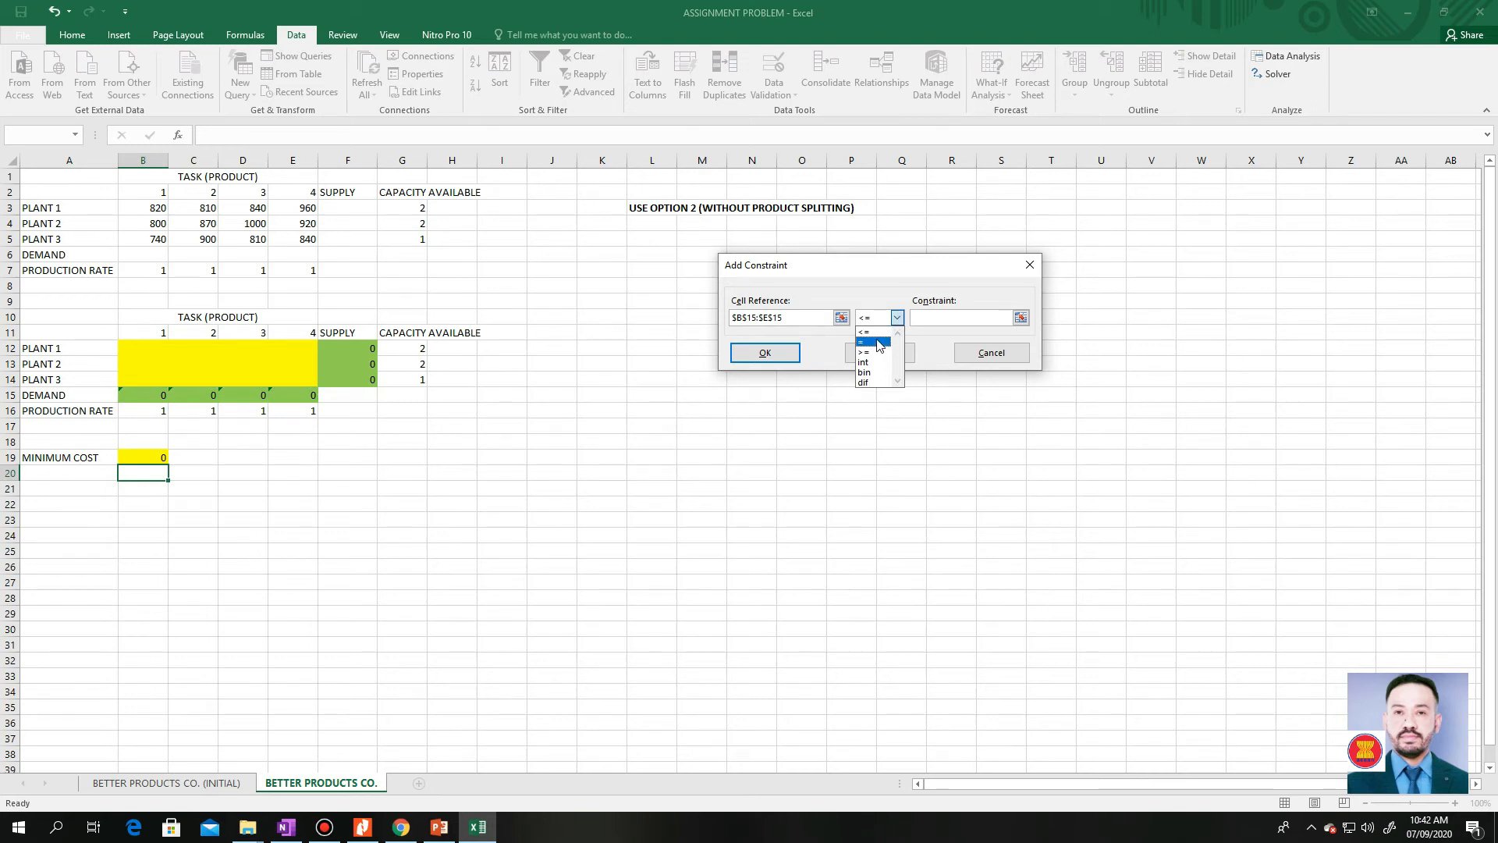
click(878, 342)
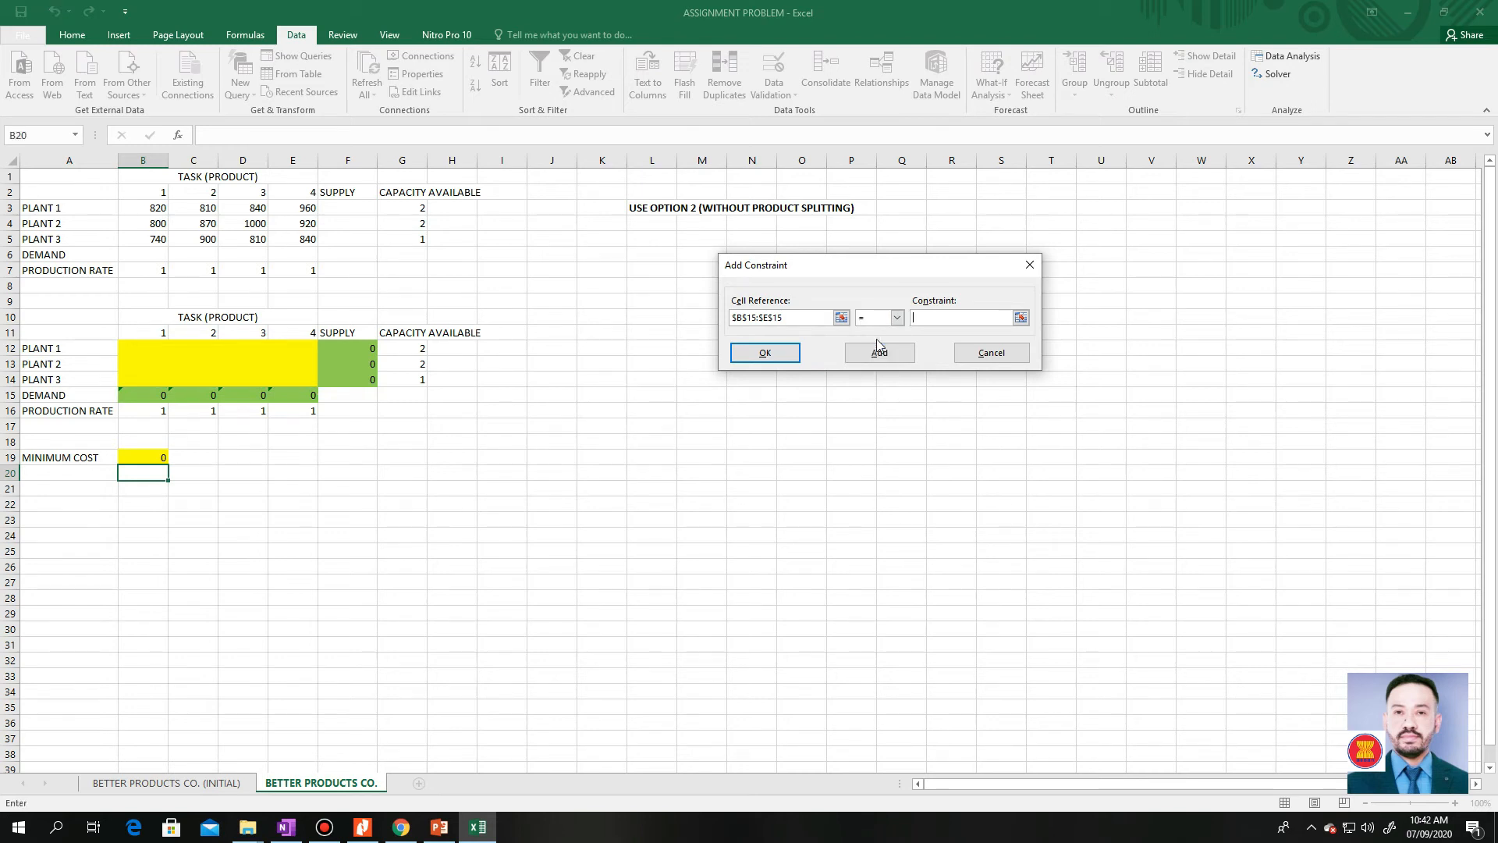
click(1020, 318)
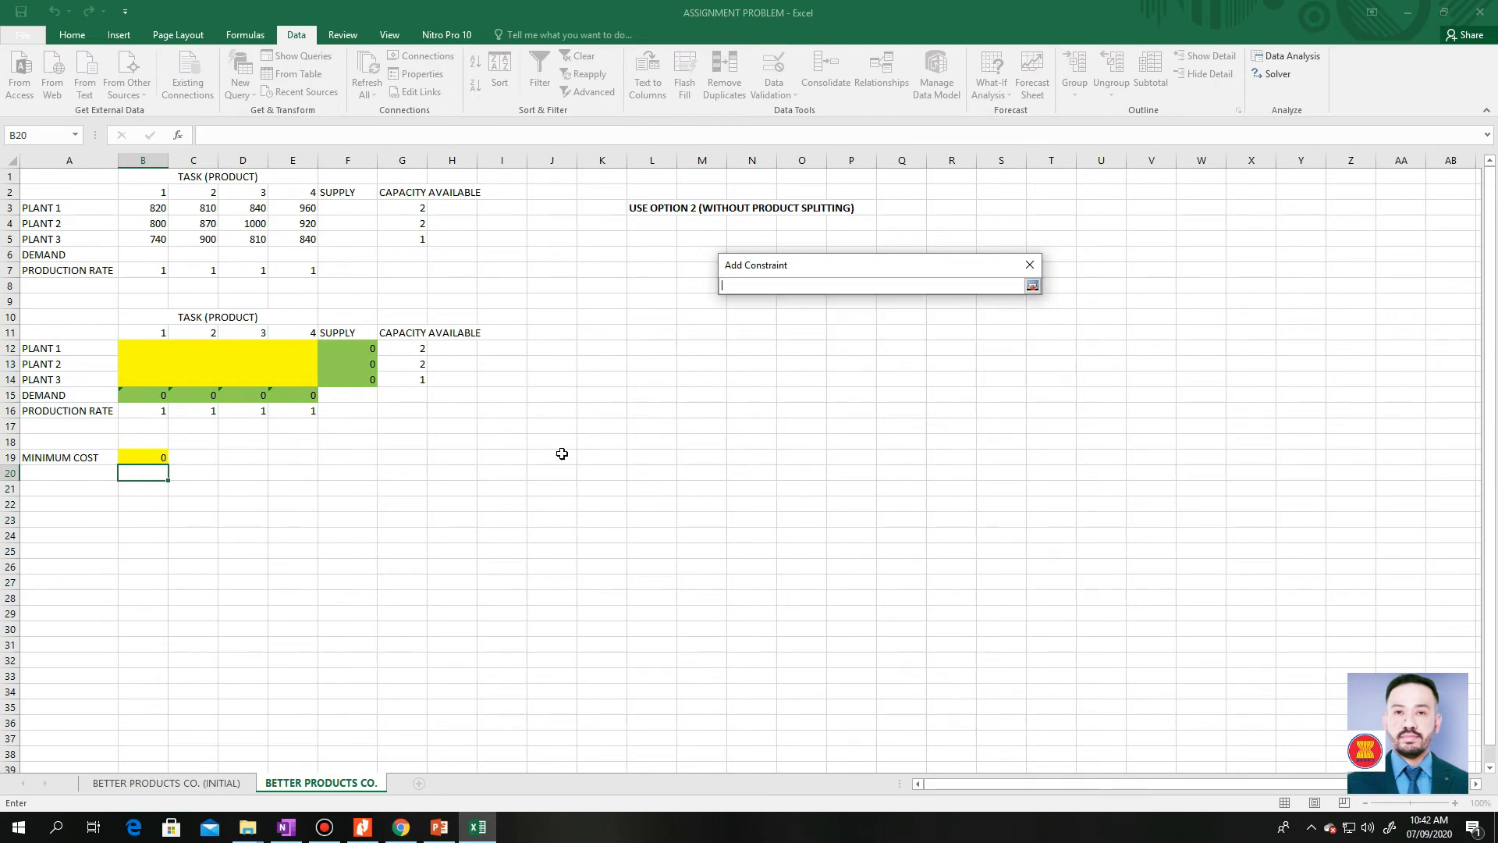
click(144, 409)
drag(192, 413, 288, 411)
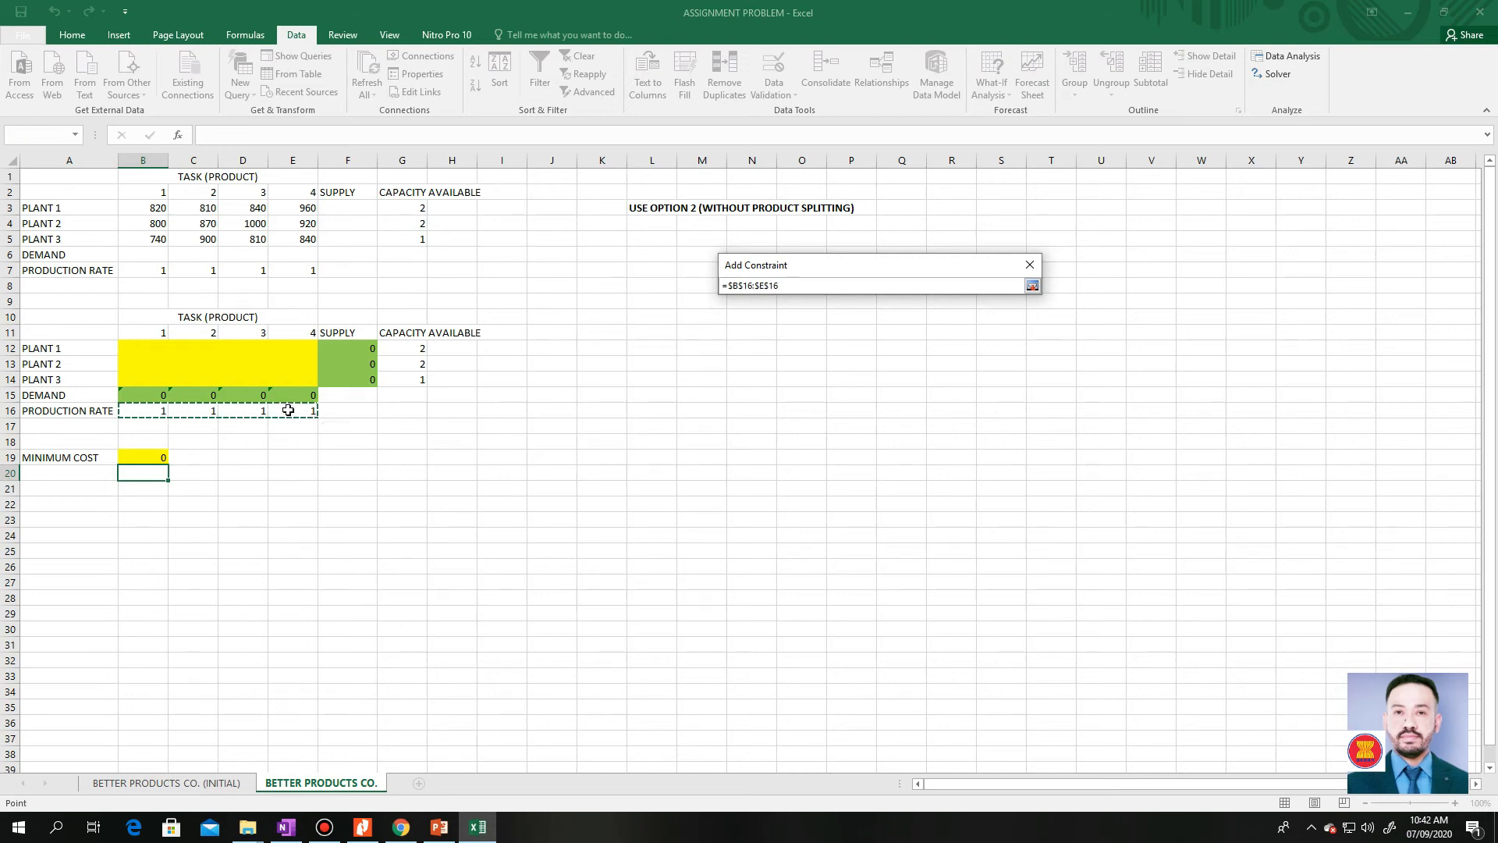
click(1032, 286)
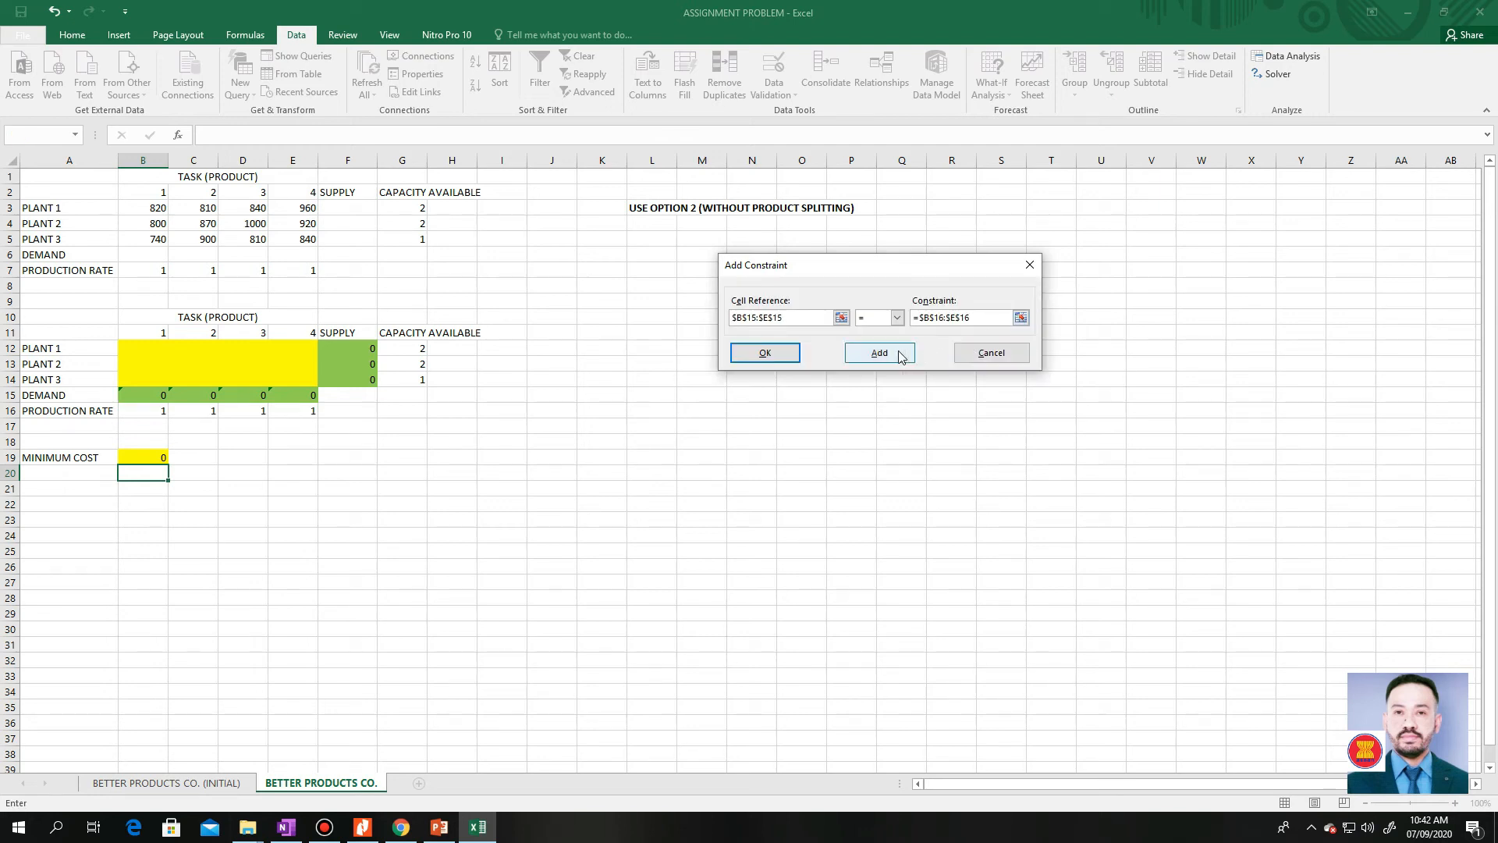
click(892, 356)
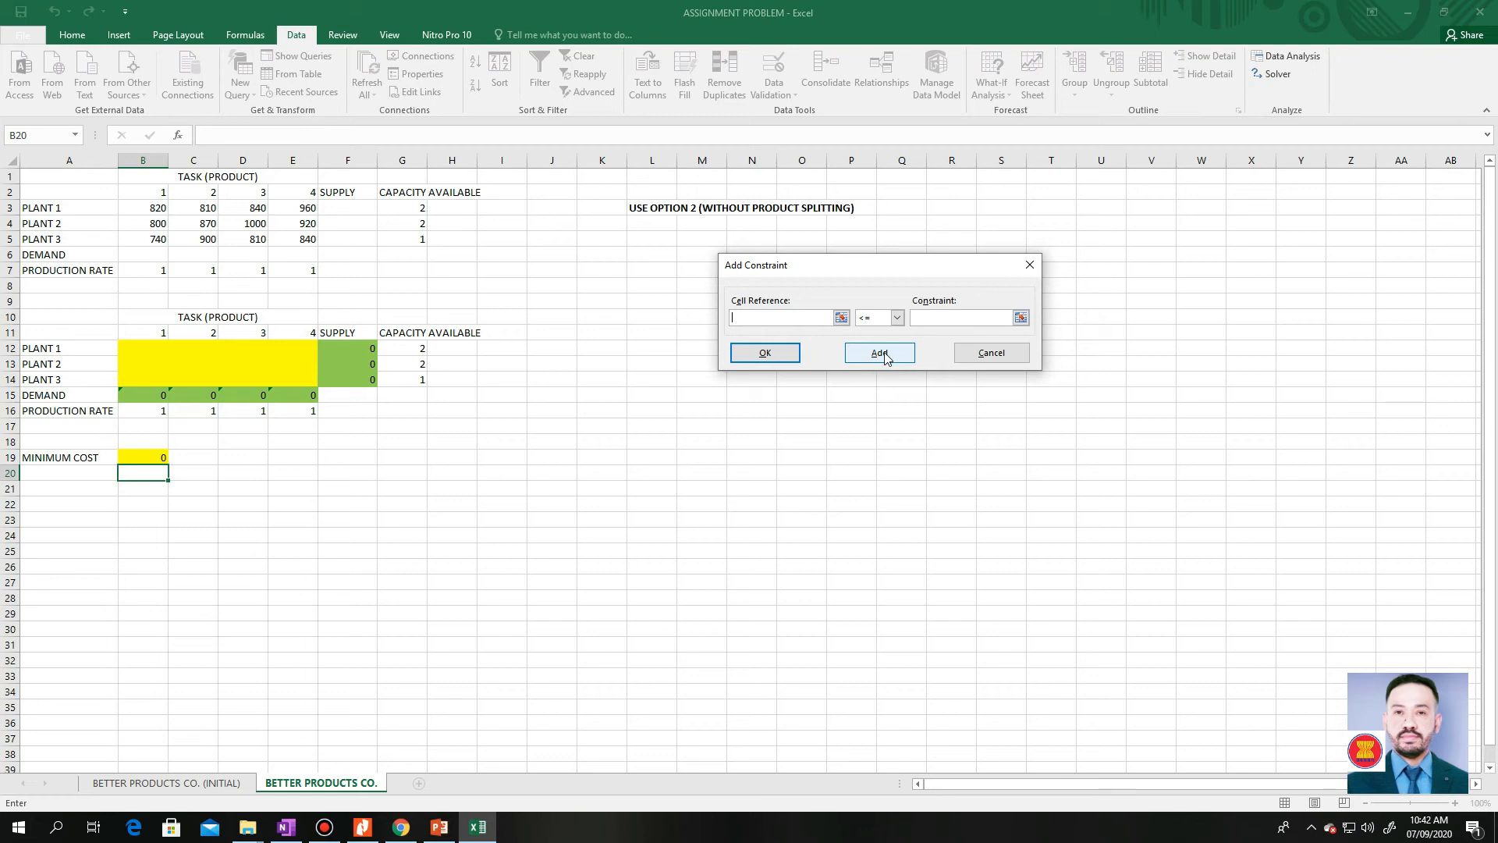
Add the constraint that the Plant 1 and Plant 2 Supply cells $F$12:$F$13 <= Capacity Available $G$12:$G$13
click(841, 317)
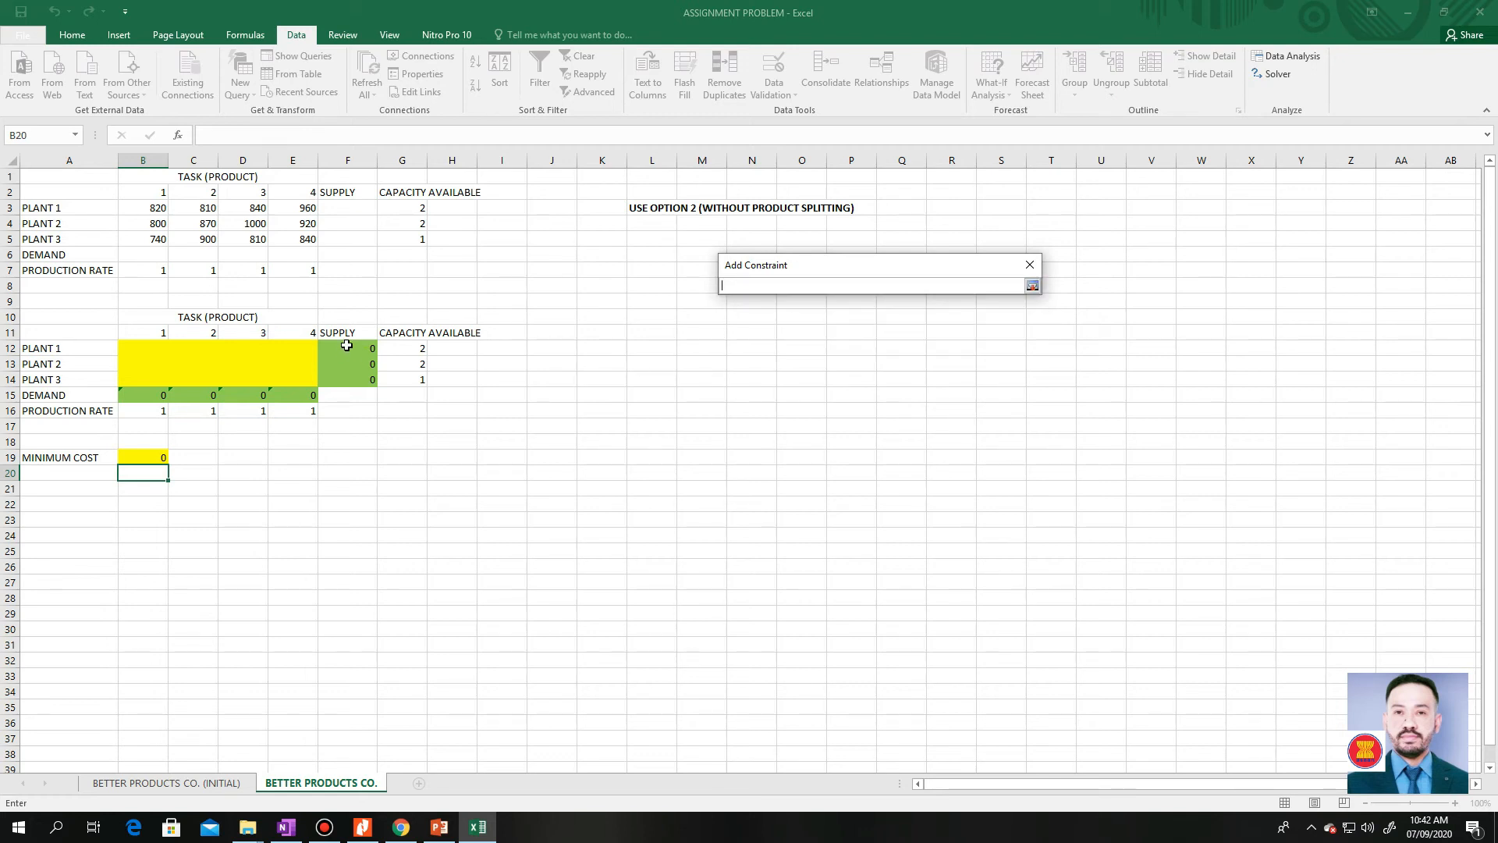
drag(347, 345, 357, 367)
click(1032, 287)
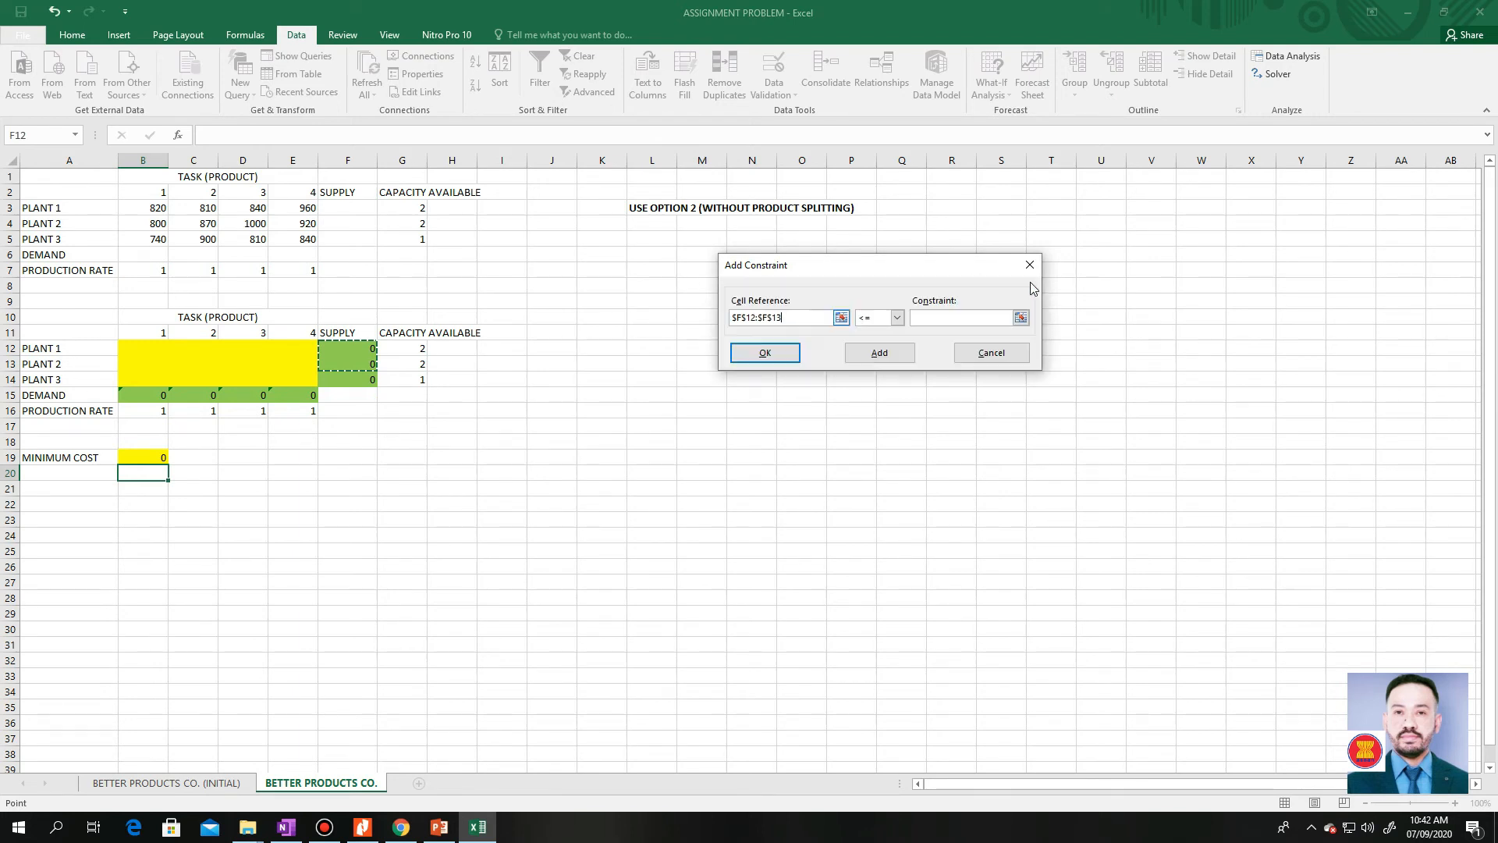
click(898, 319)
click(898, 321)
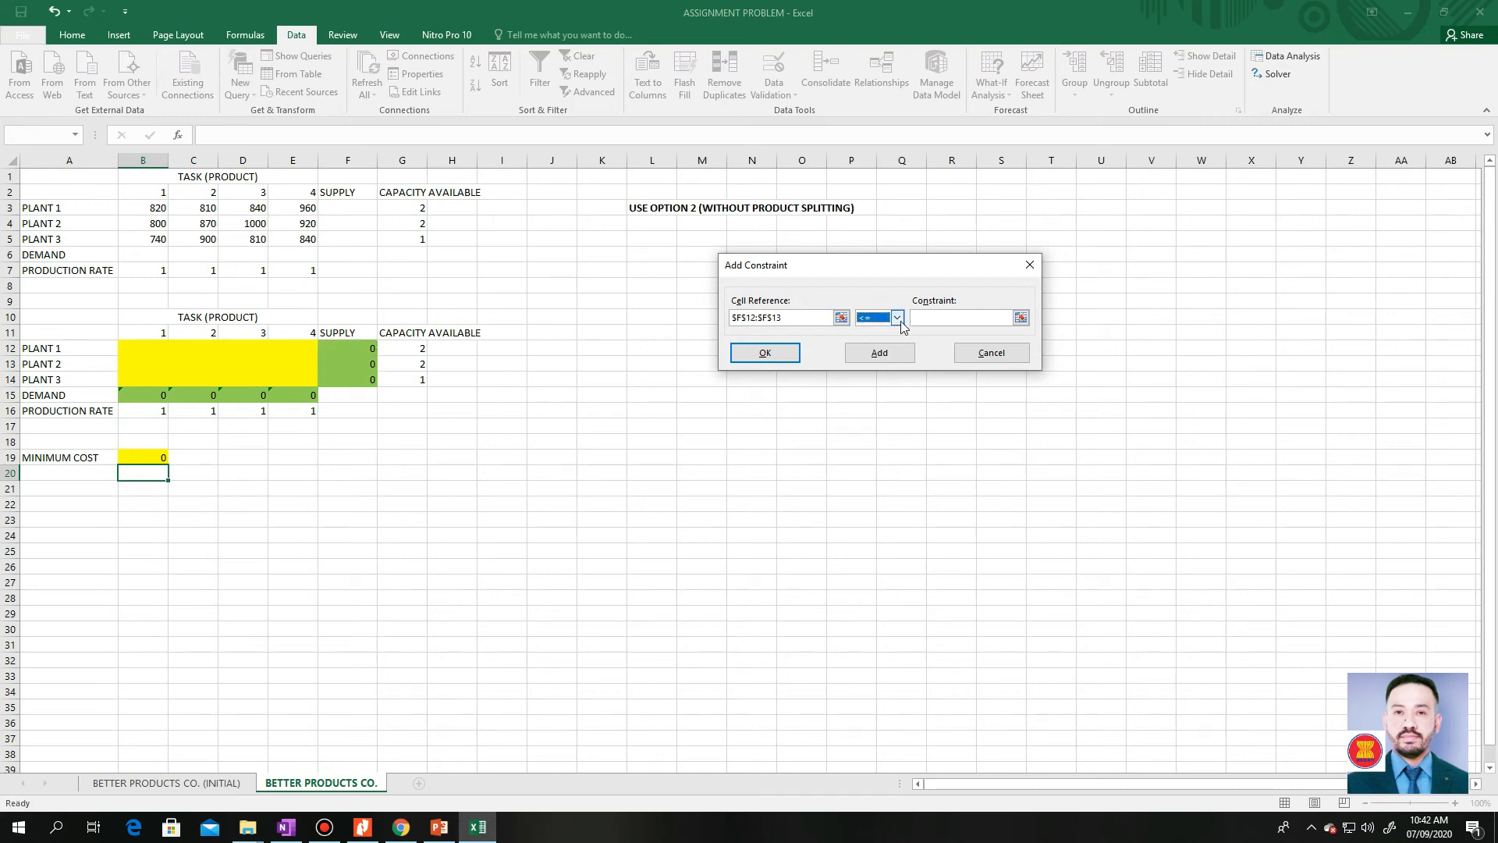
click(951, 319)
click(1021, 318)
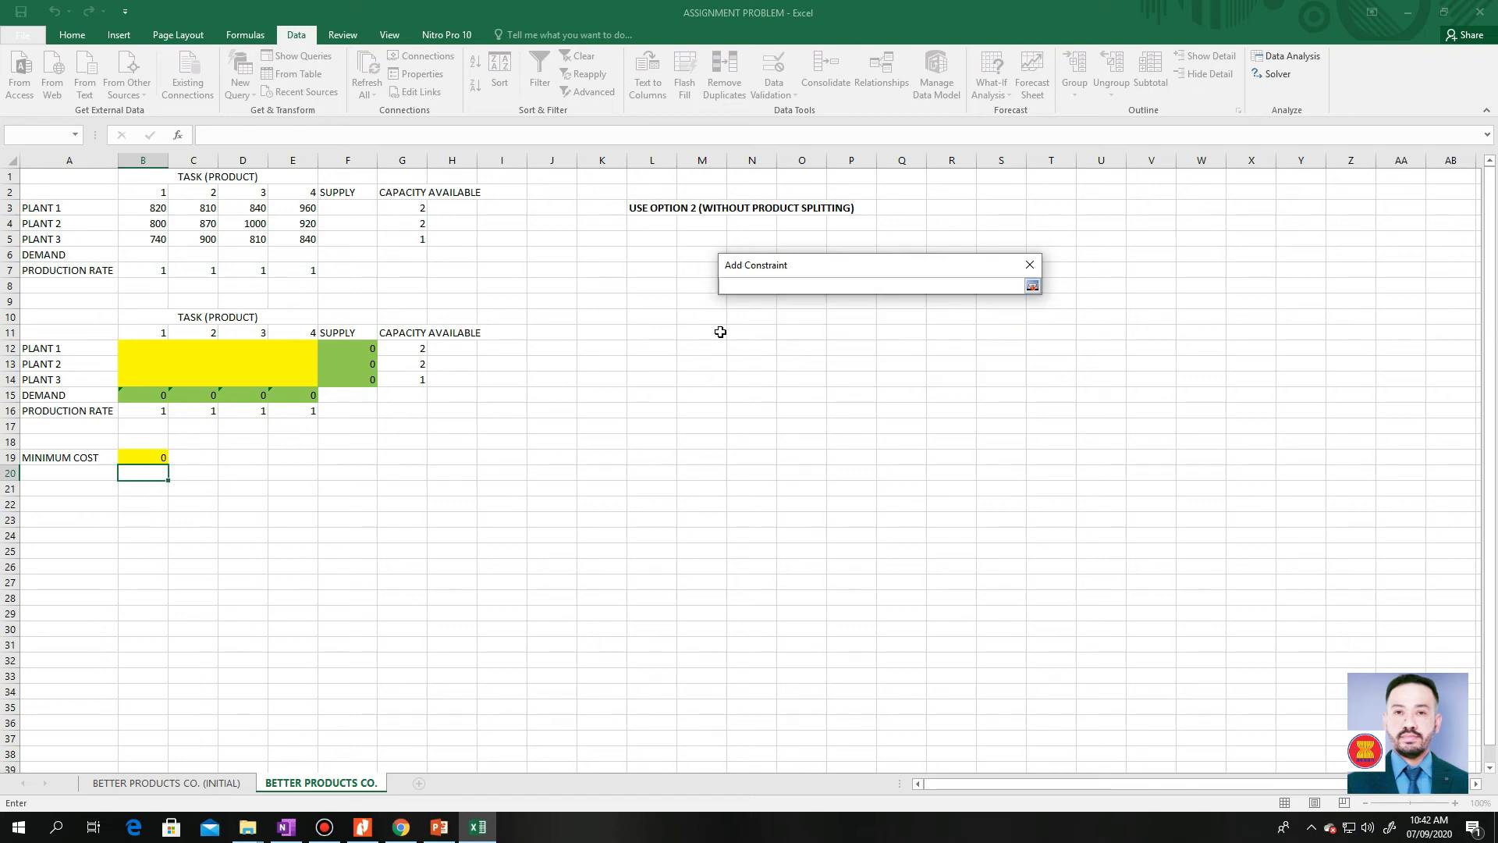
drag(414, 350, 420, 362)
click(1033, 286)
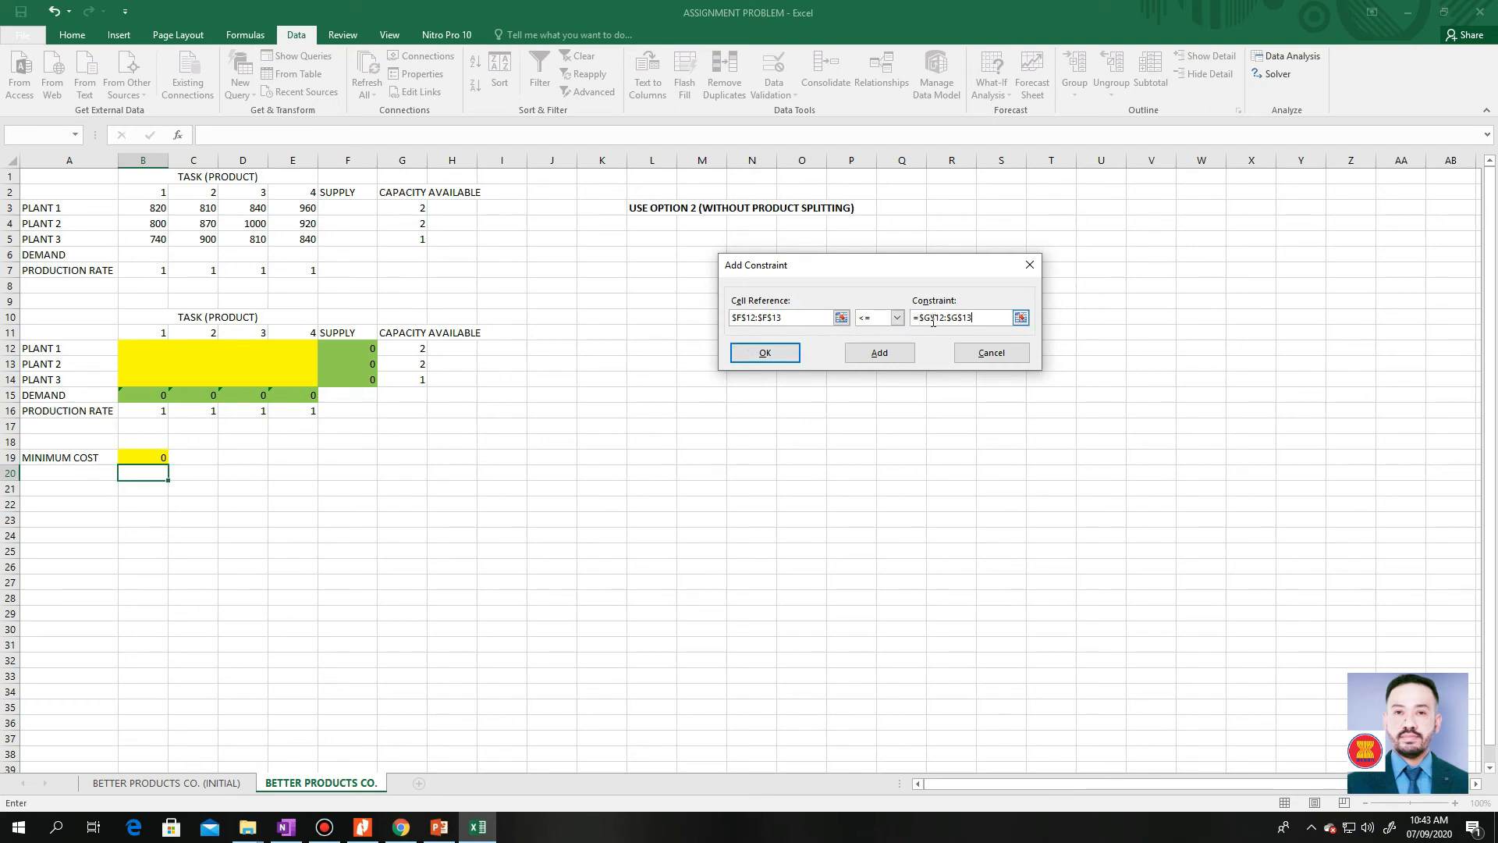
click(878, 358)
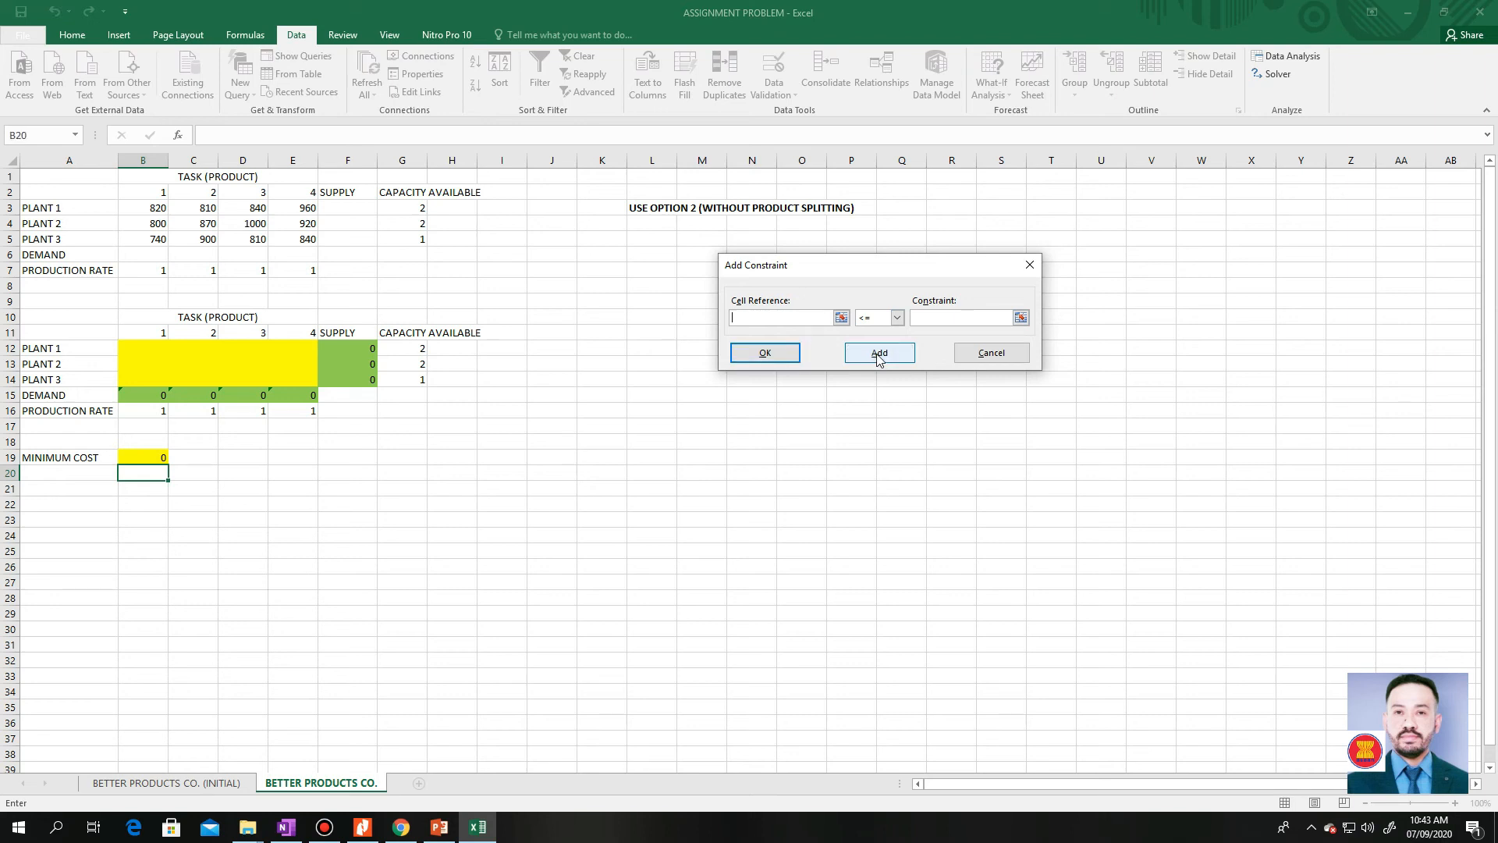
Add the constraint that Plant 3 Supply $F$14 = Capacity Available $G$14 and return to the Solver parameters
click(841, 319)
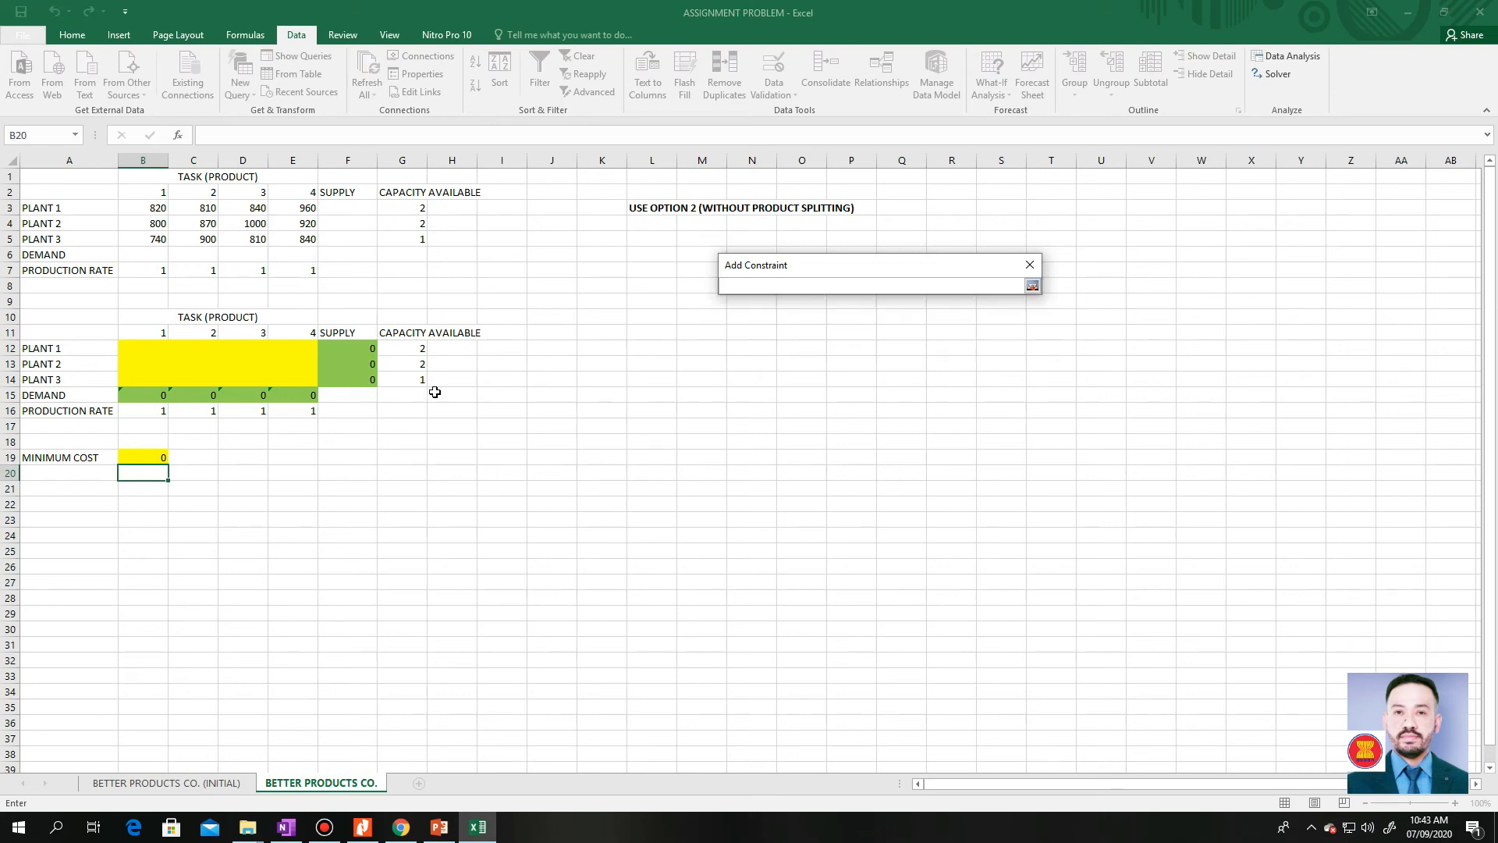
click(373, 380)
click(1033, 287)
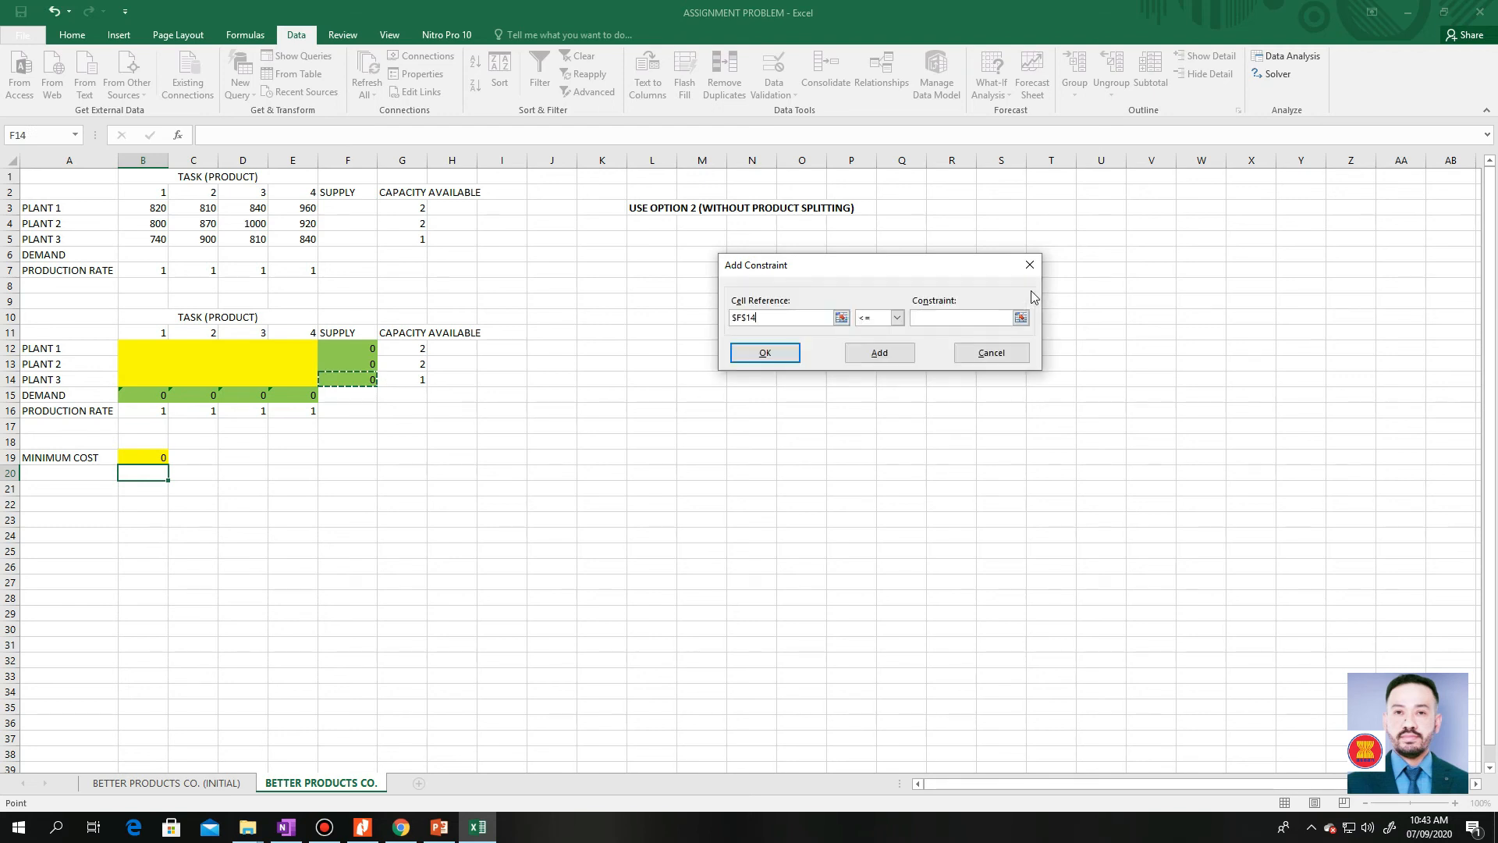
click(897, 318)
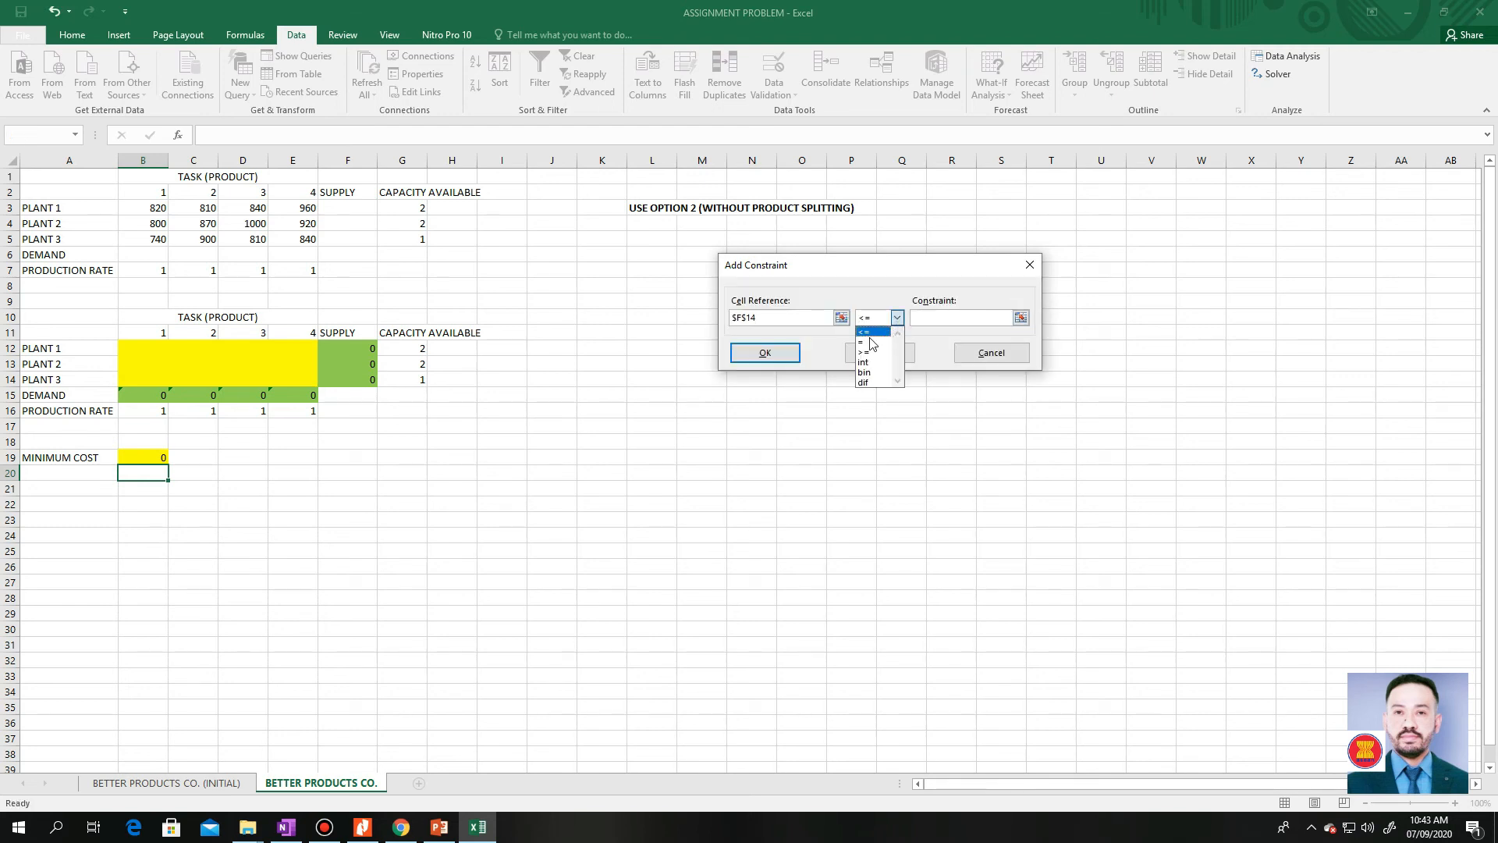
click(871, 343)
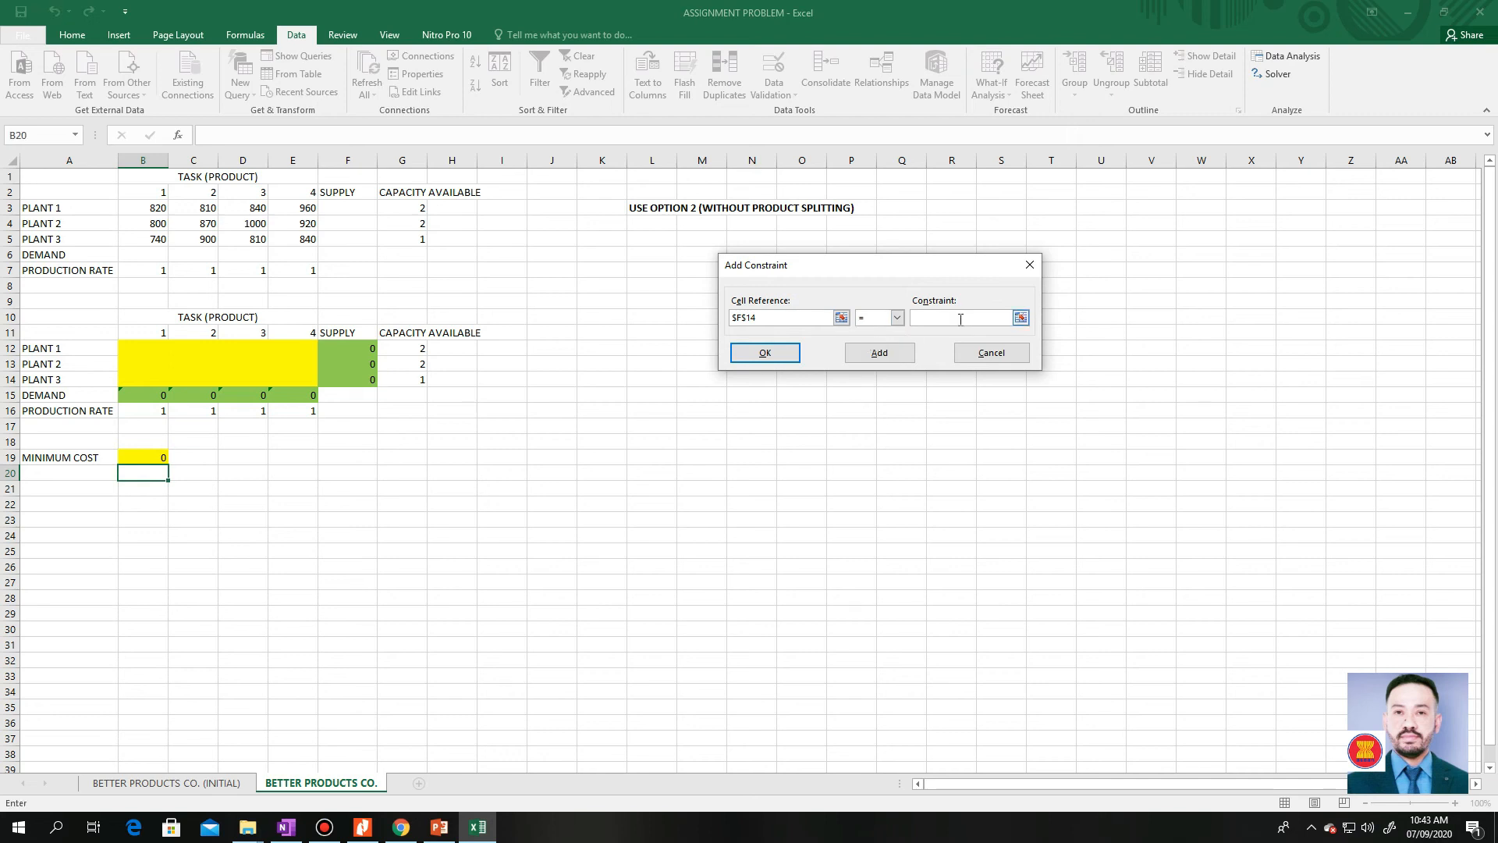
click(1019, 318)
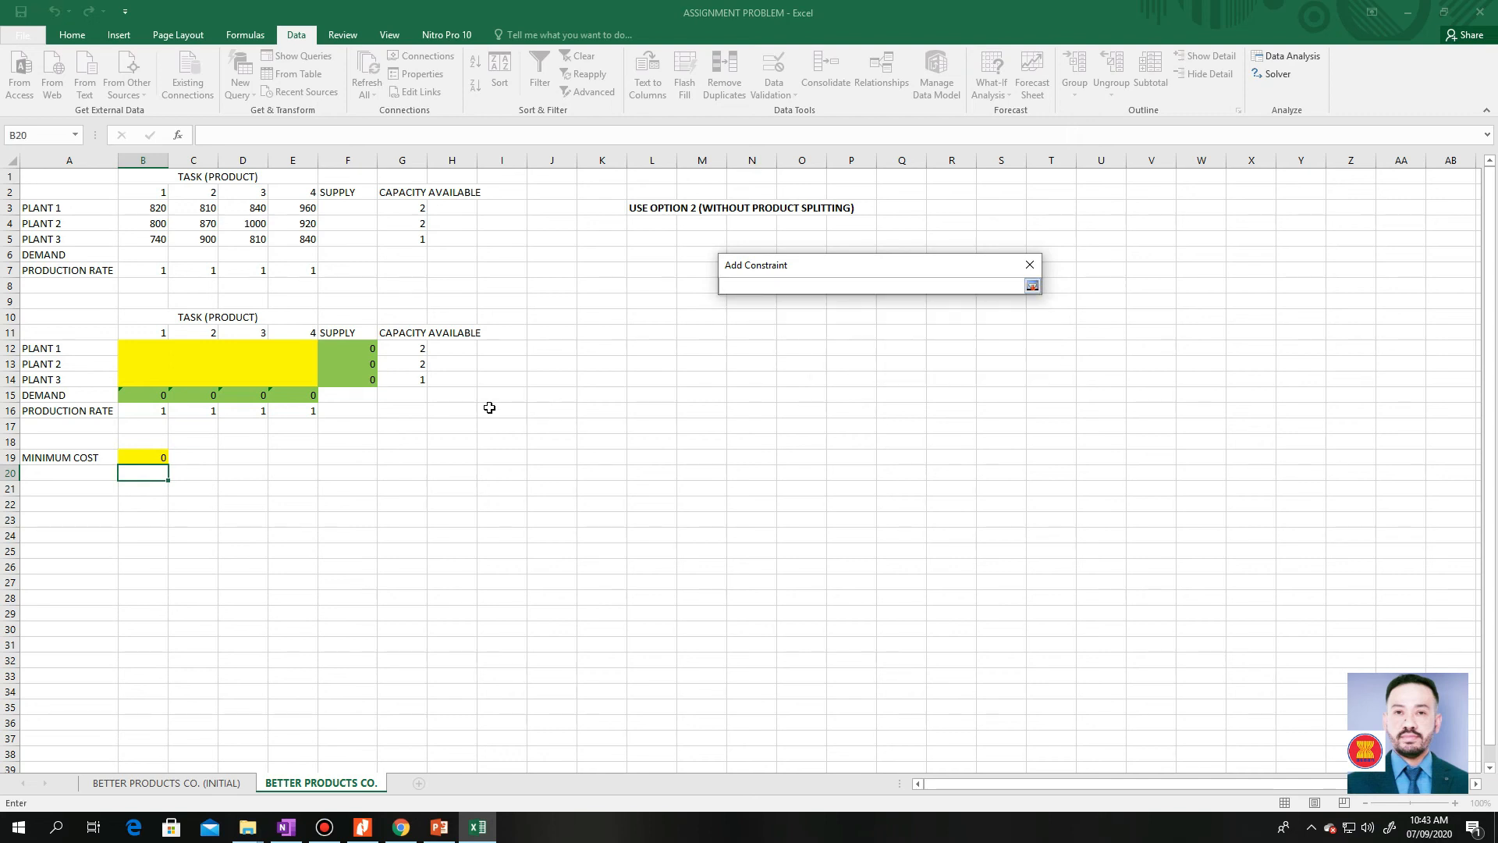
click(419, 380)
click(1031, 287)
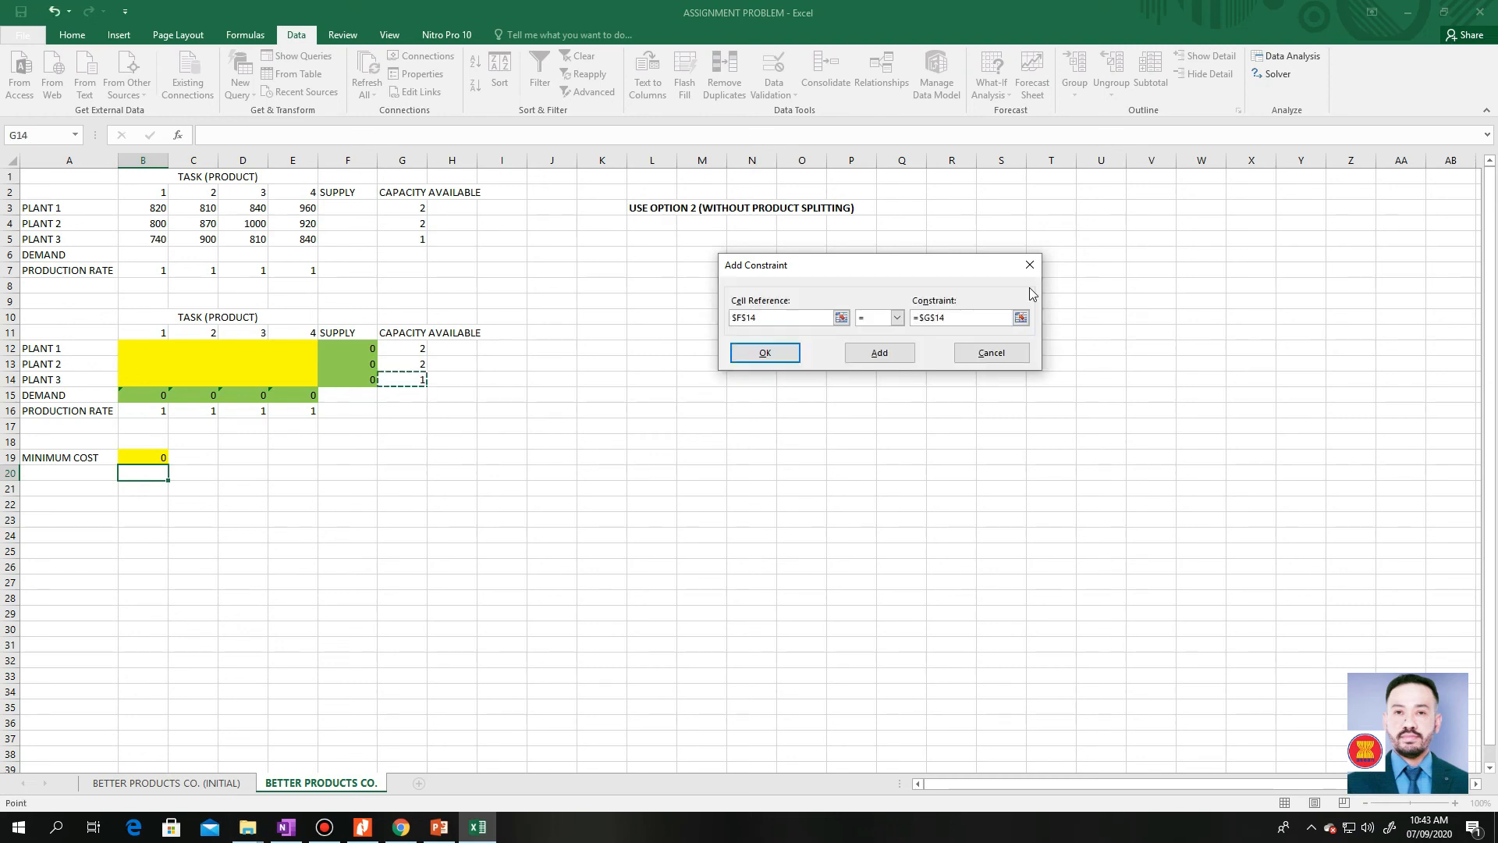
click(783, 359)
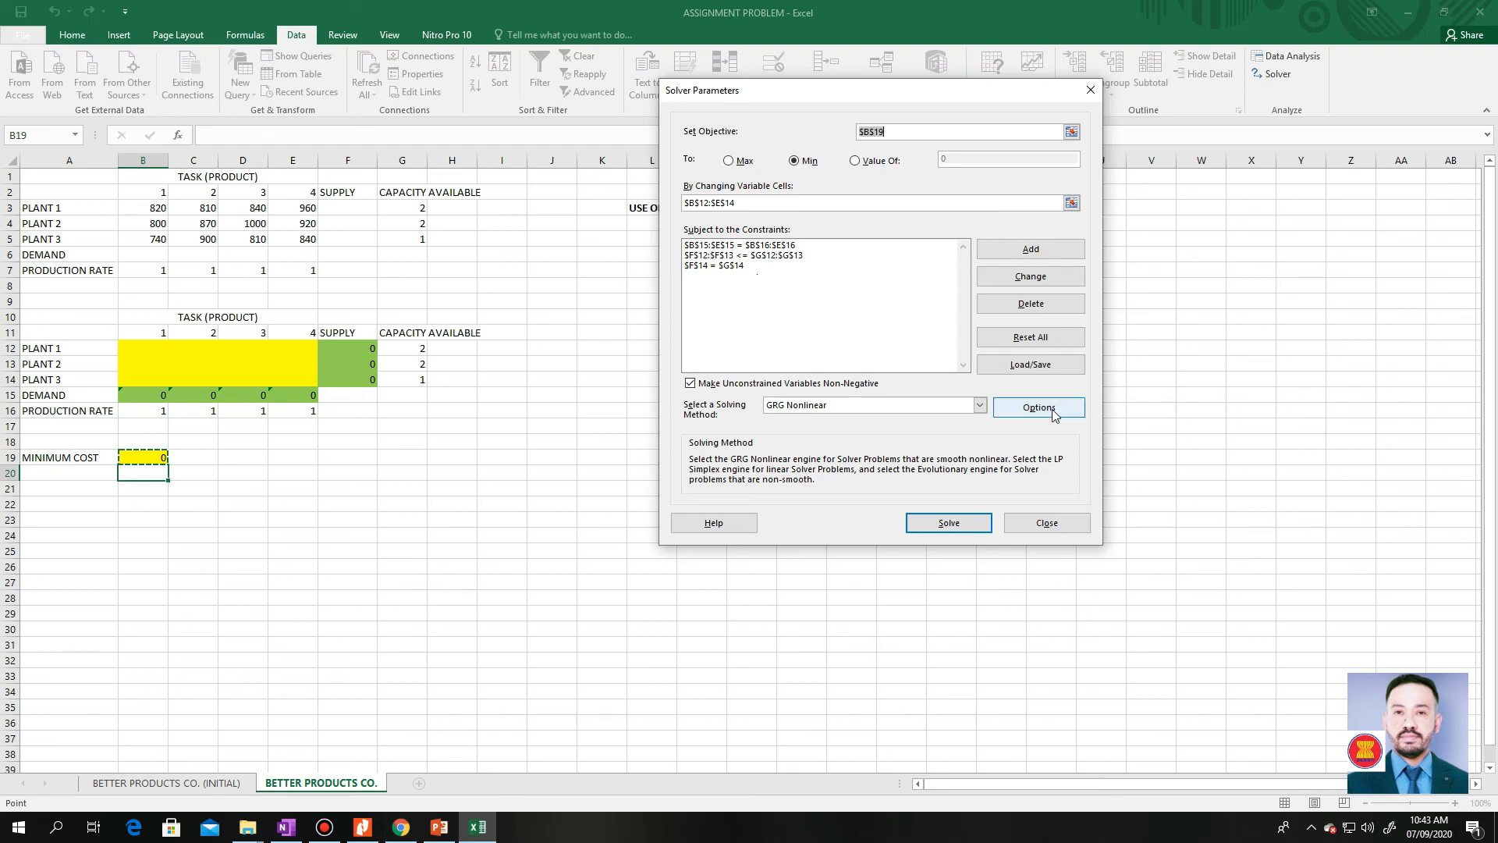
Choose Simplex LP as the solving method and accept the default Solver options
click(980, 405)
click(937, 432)
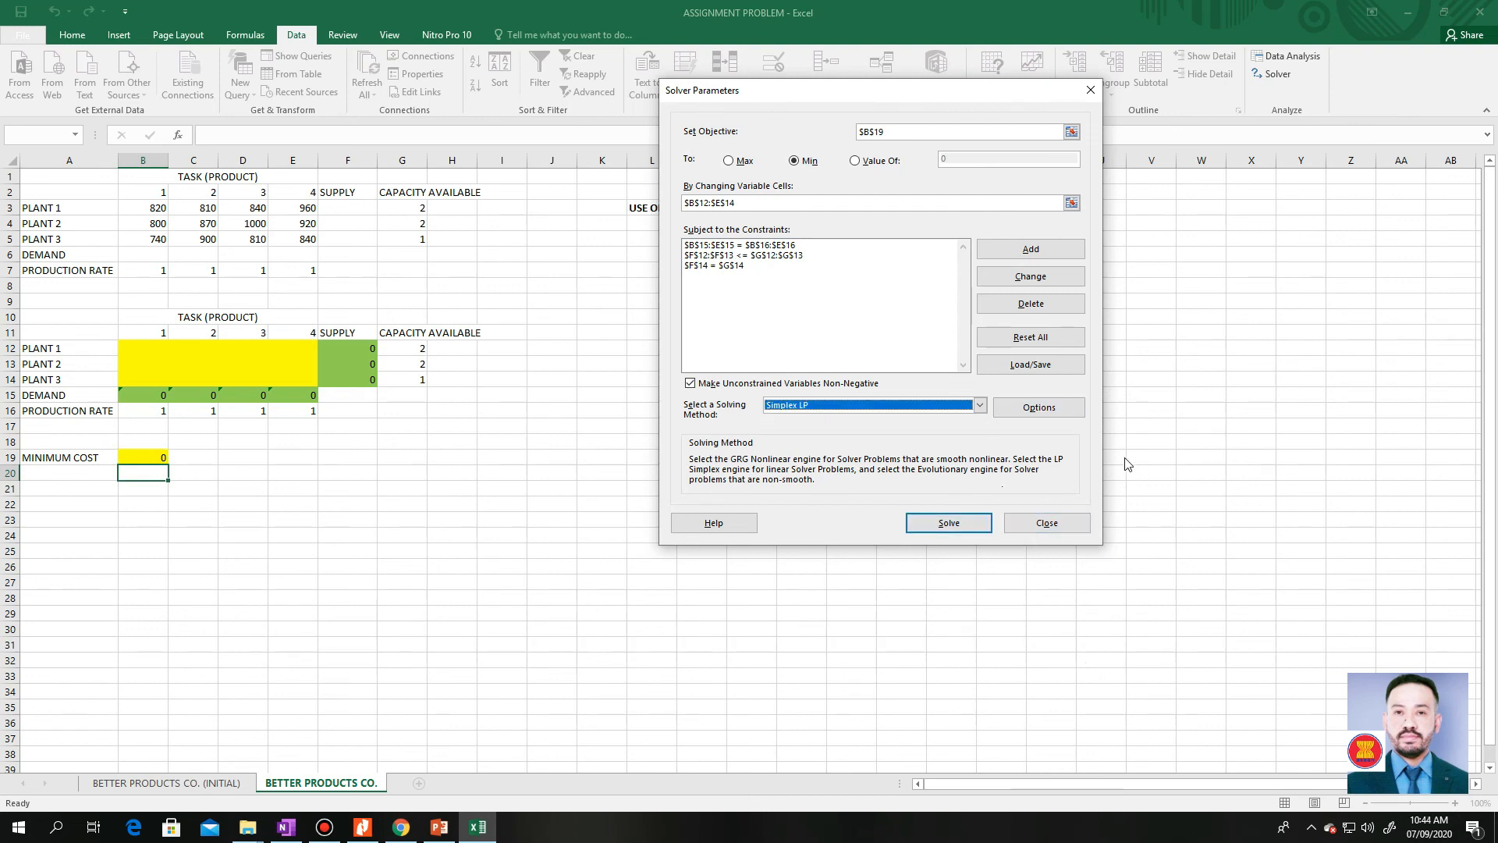
click(1039, 406)
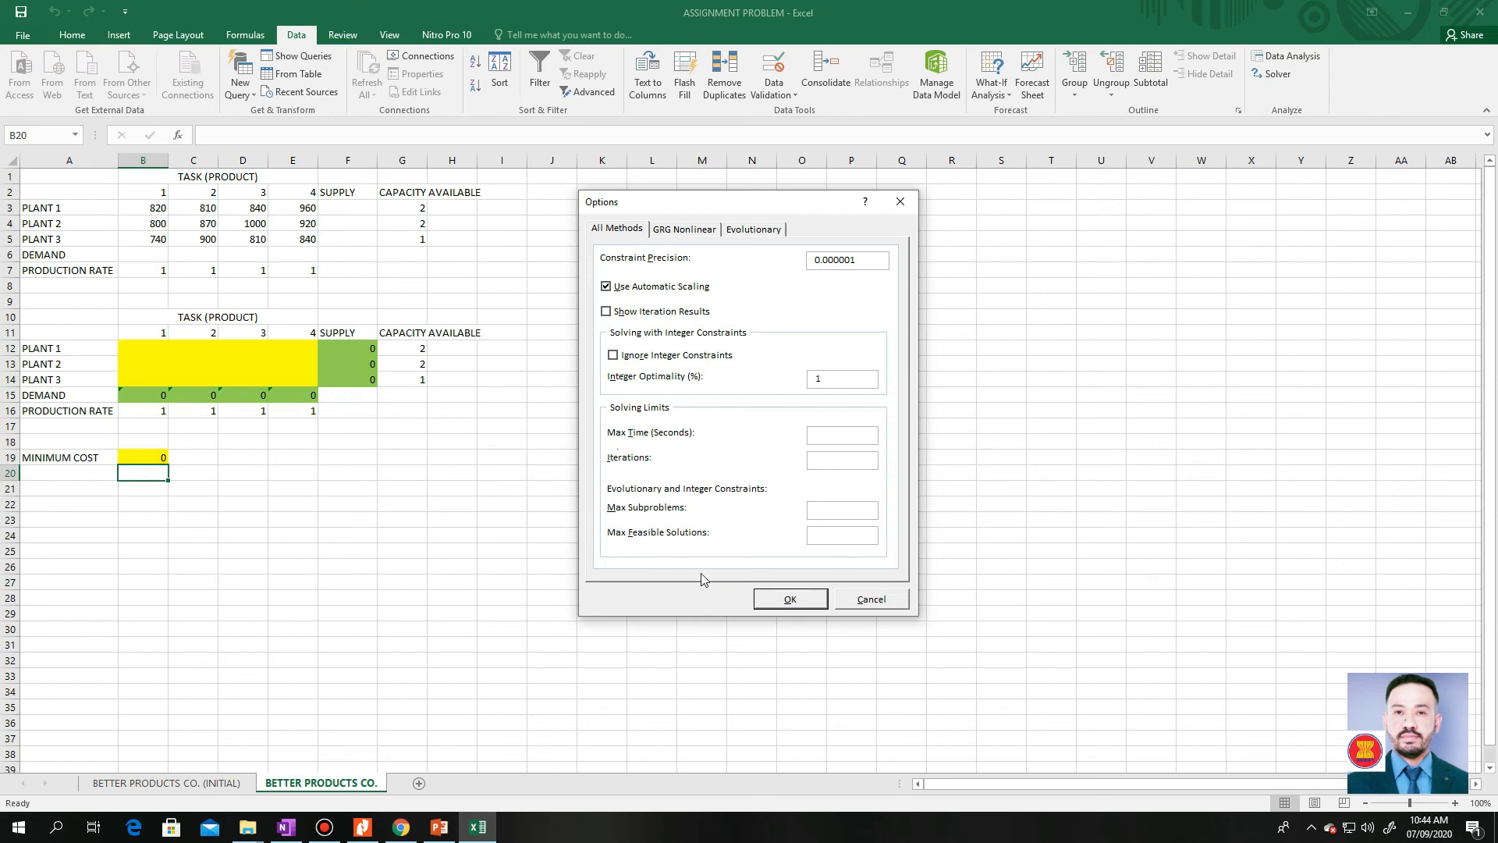
click(790, 598)
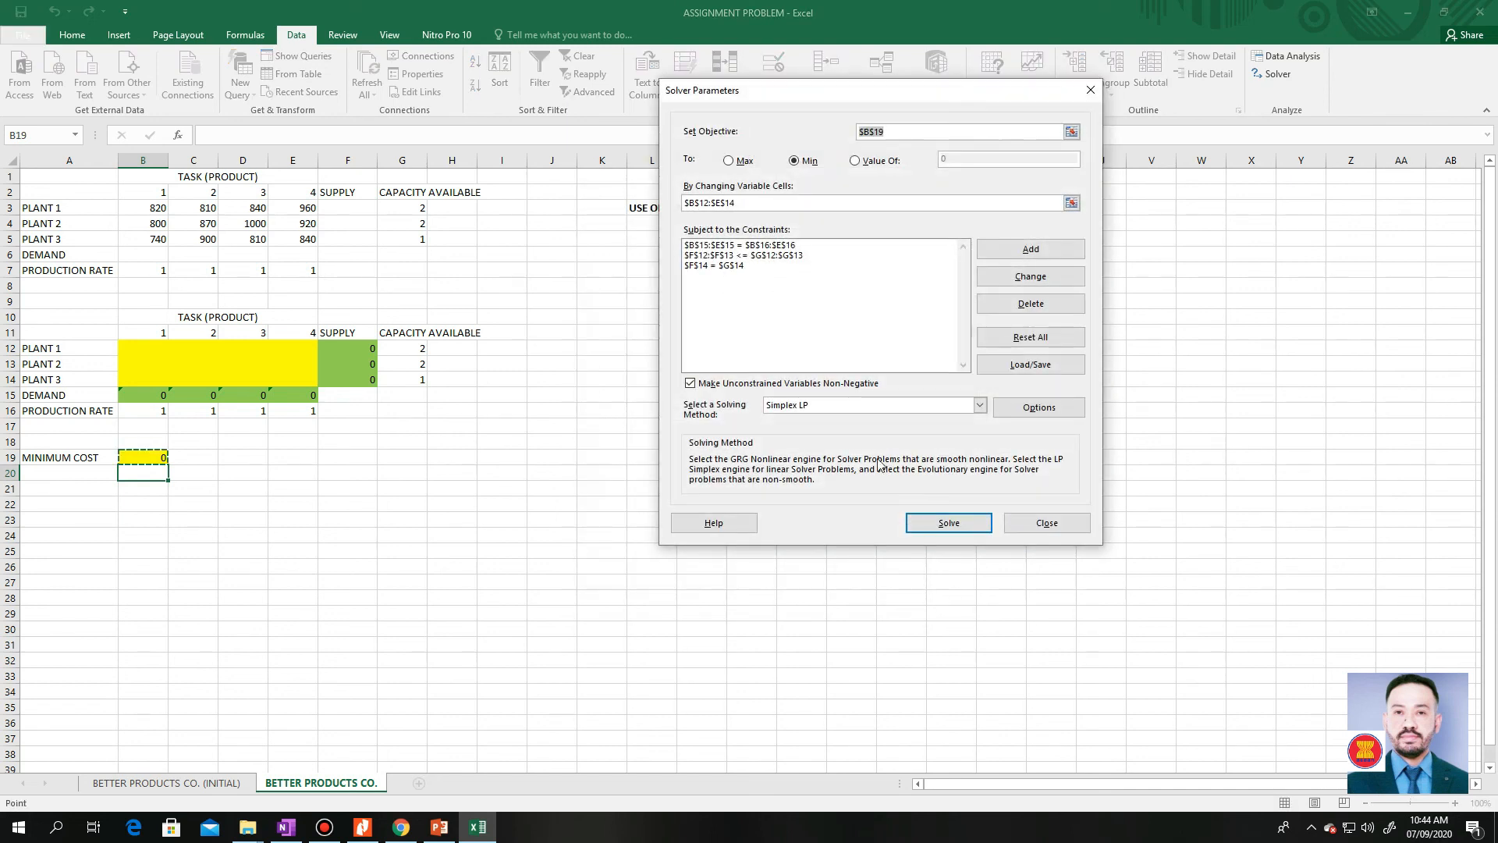
Solve the assignment model and keep the Solver solution
click(949, 525)
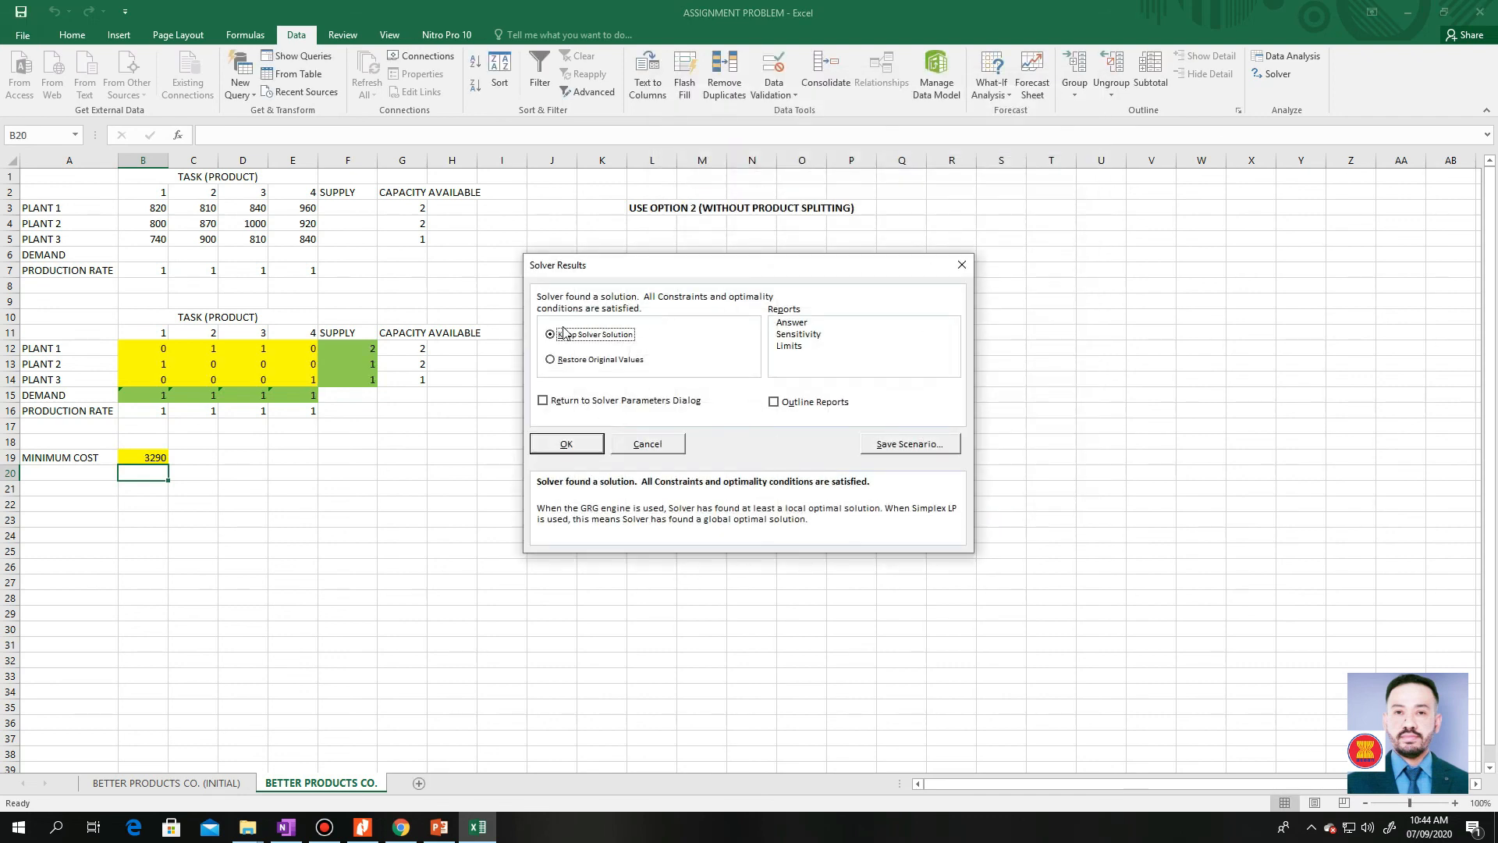
click(568, 444)
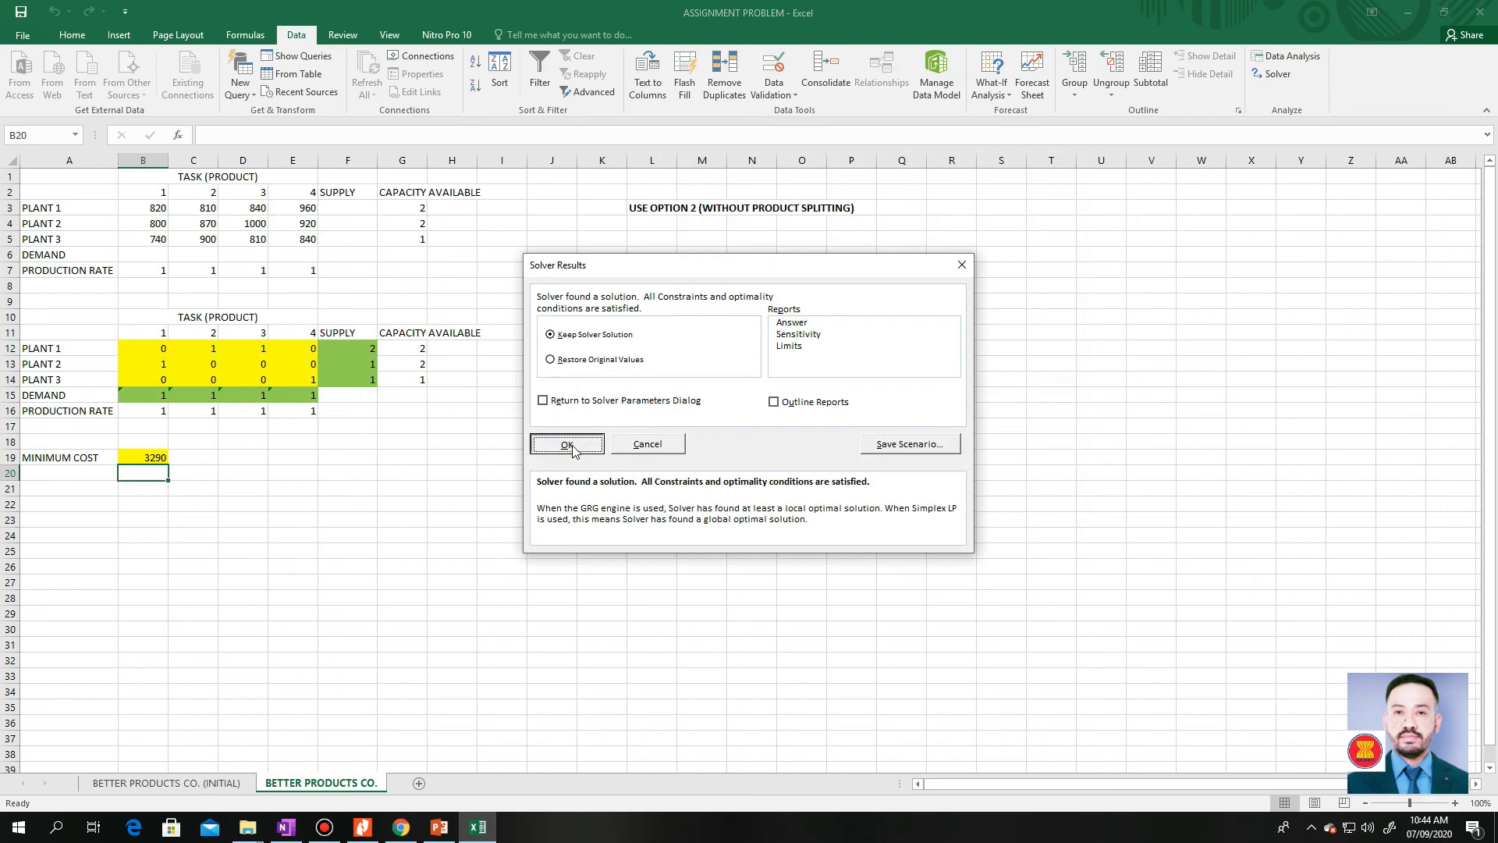